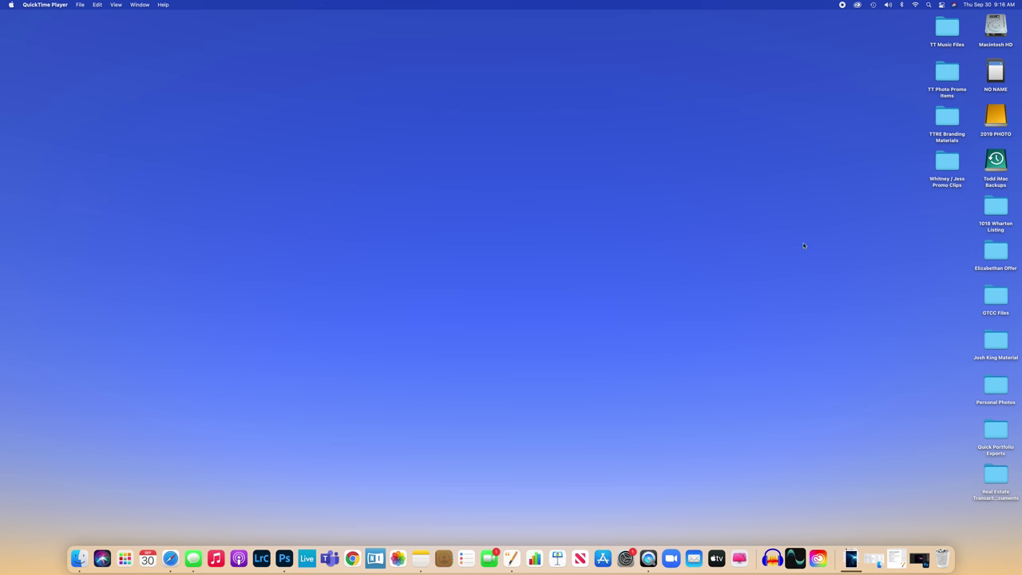
# Launch Lightroom Classic and open Import to browse the NO NAME card's photo thumbnails
pyautogui.click(262, 560)
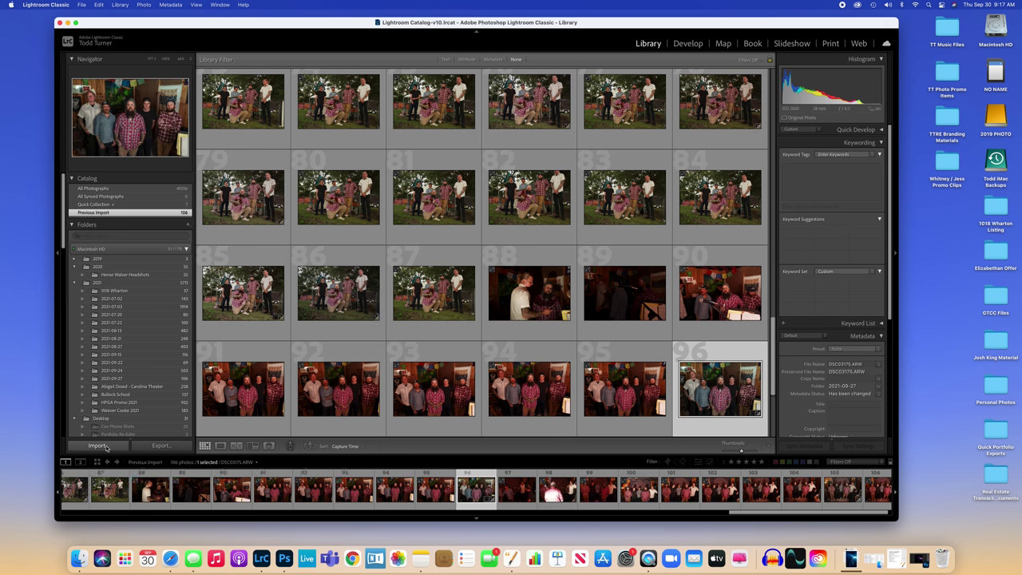
pyautogui.click(97, 445)
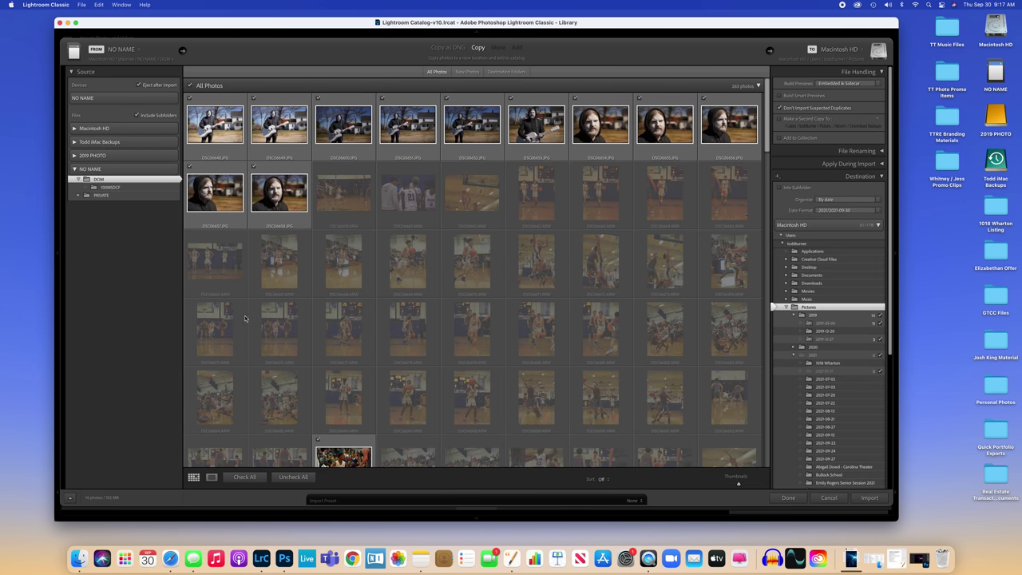
pyautogui.scroll(-5, 343, 341)
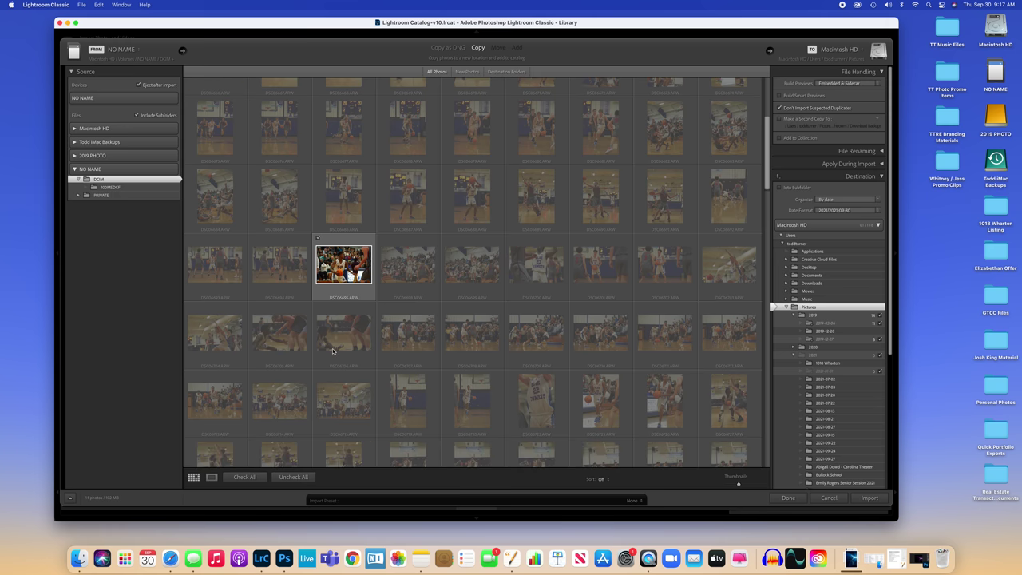
pyautogui.scroll(-7, 516, 341)
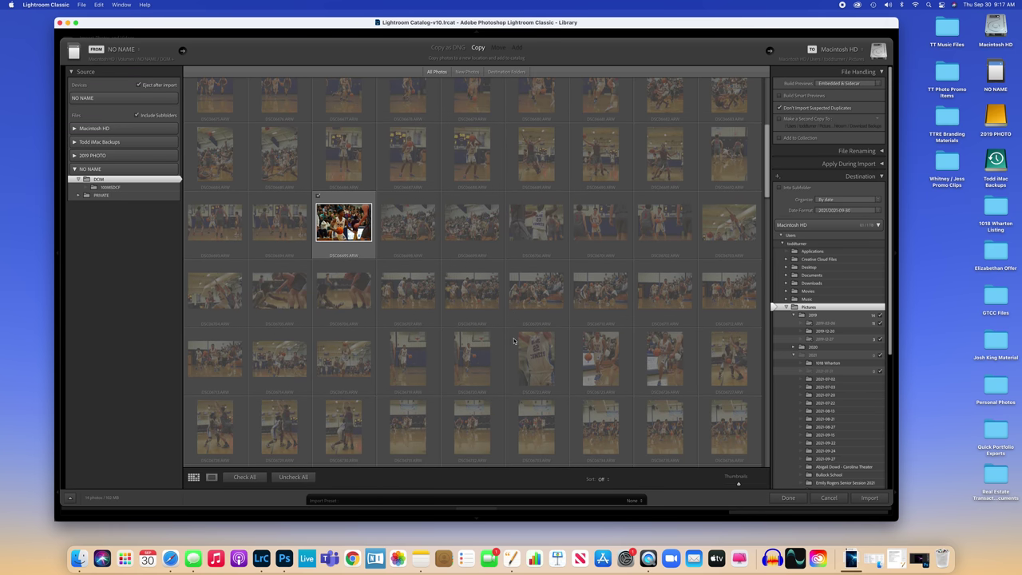
pyautogui.scroll(-5, 511, 342)
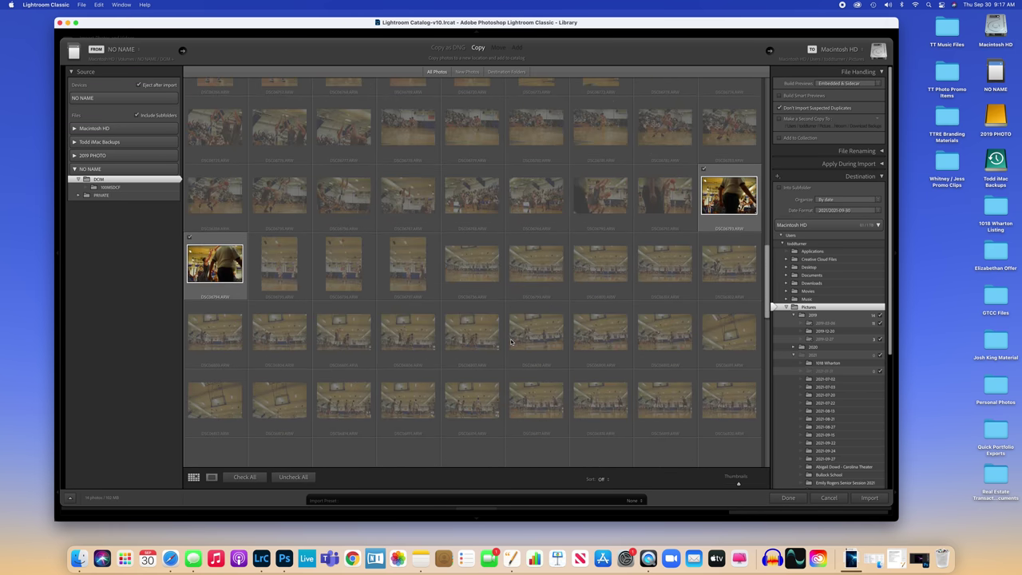
pyautogui.scroll(10, 511, 343)
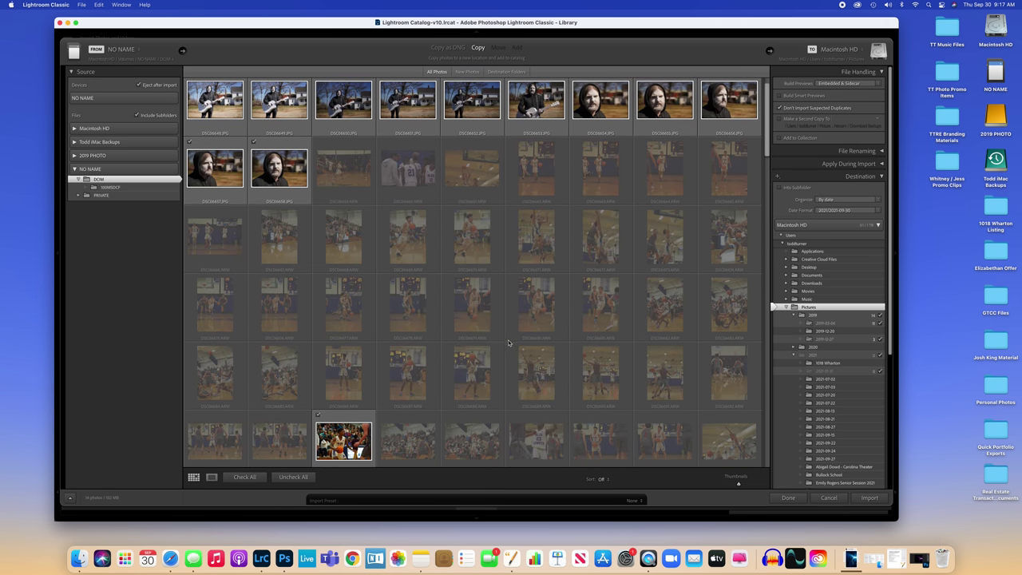
pyautogui.scroll(-1, 529, 326)
pyautogui.scroll(2, 530, 324)
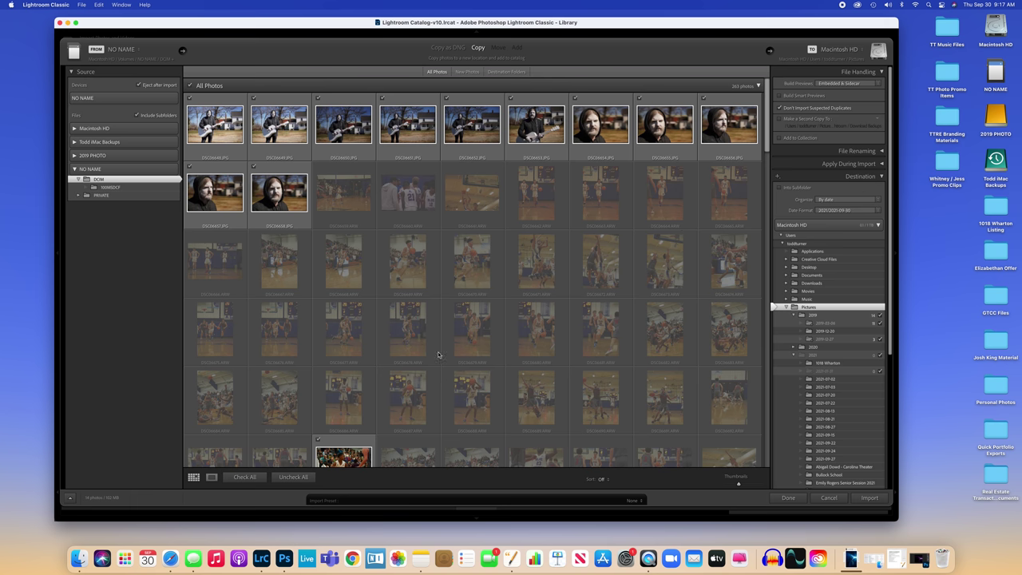
pyautogui.scroll(-5, 556, 384)
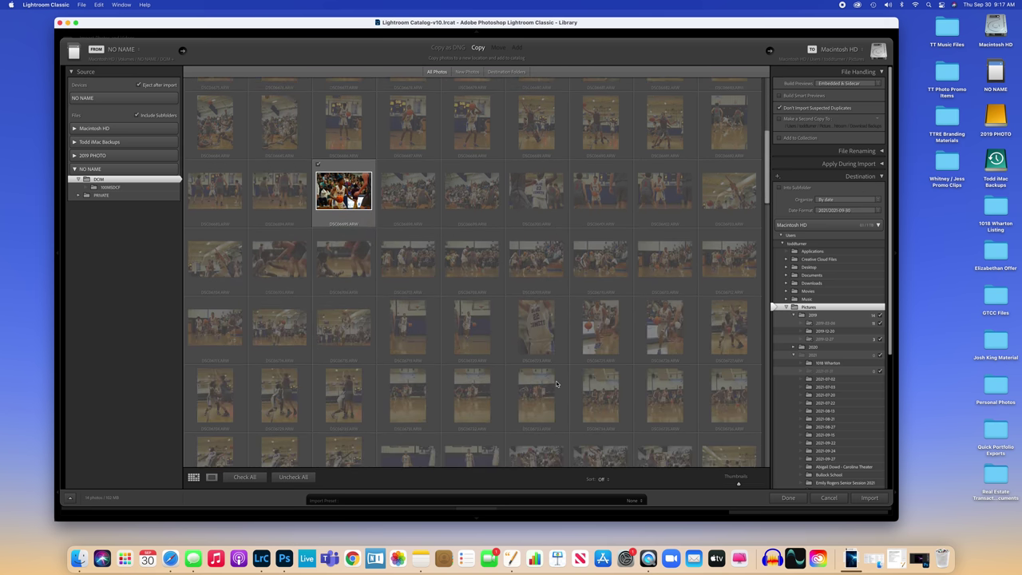
pyautogui.scroll(-8, 556, 384)
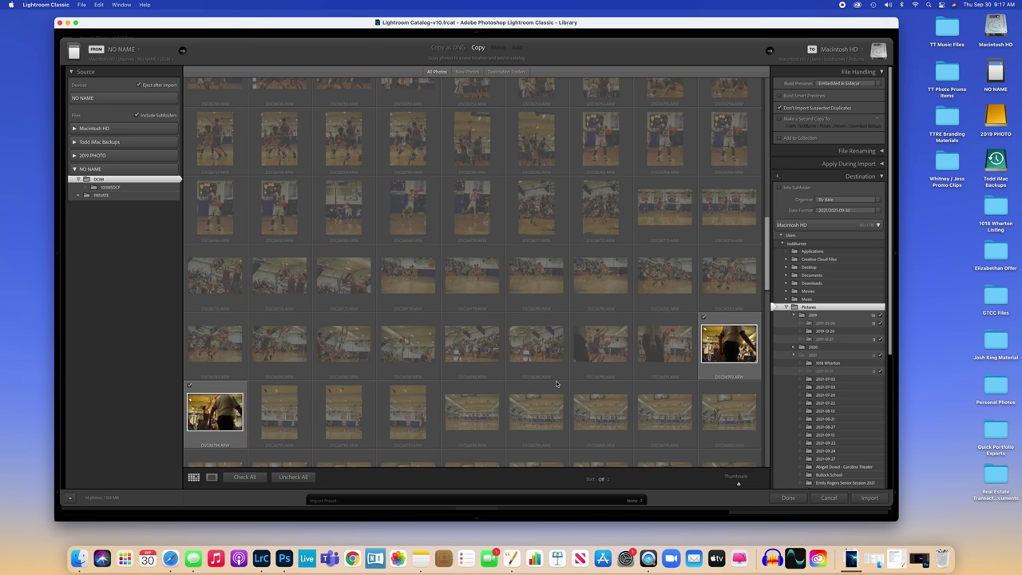
# Allow suspected duplicates in the import and uncheck every photo in the grid
pyautogui.click(781, 110)
pyautogui.scroll(5, 483, 218)
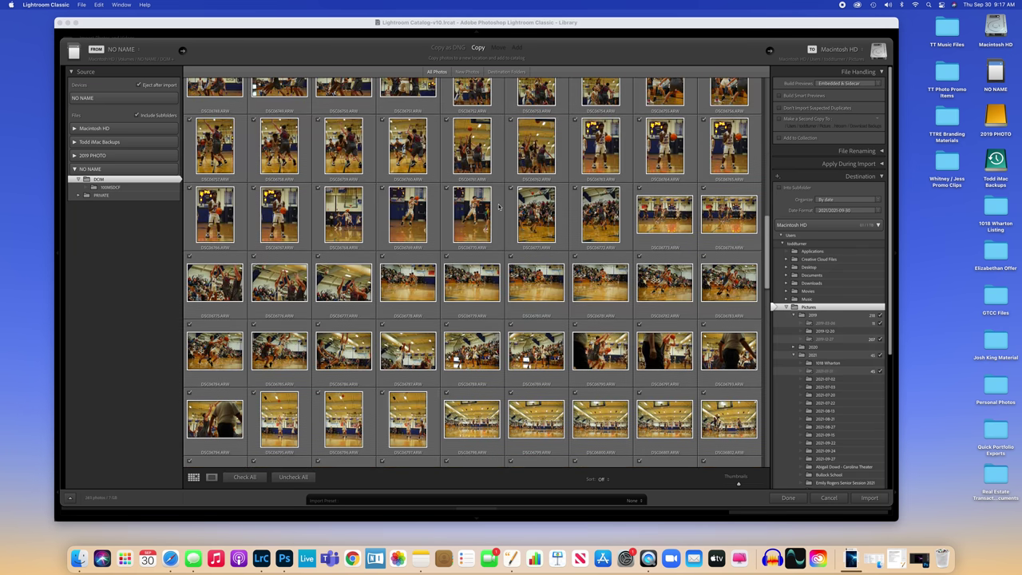
pyautogui.scroll(5, 482, 218)
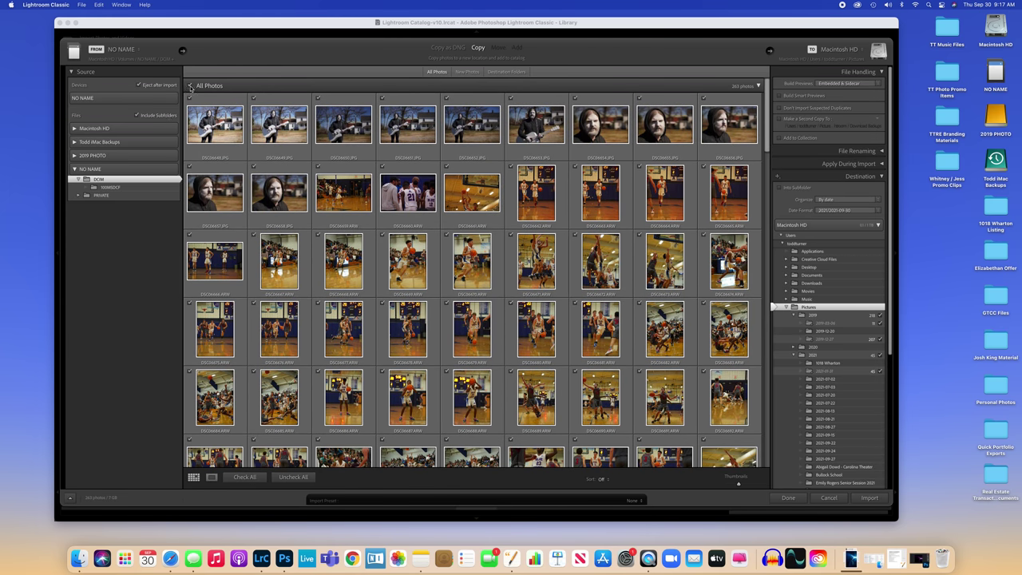
pyautogui.click(189, 86)
# Select the thumbnails from the first dark team shot to the last, then narrow the selection to DSC06878
pyautogui.scroll(-10, 416, 318)
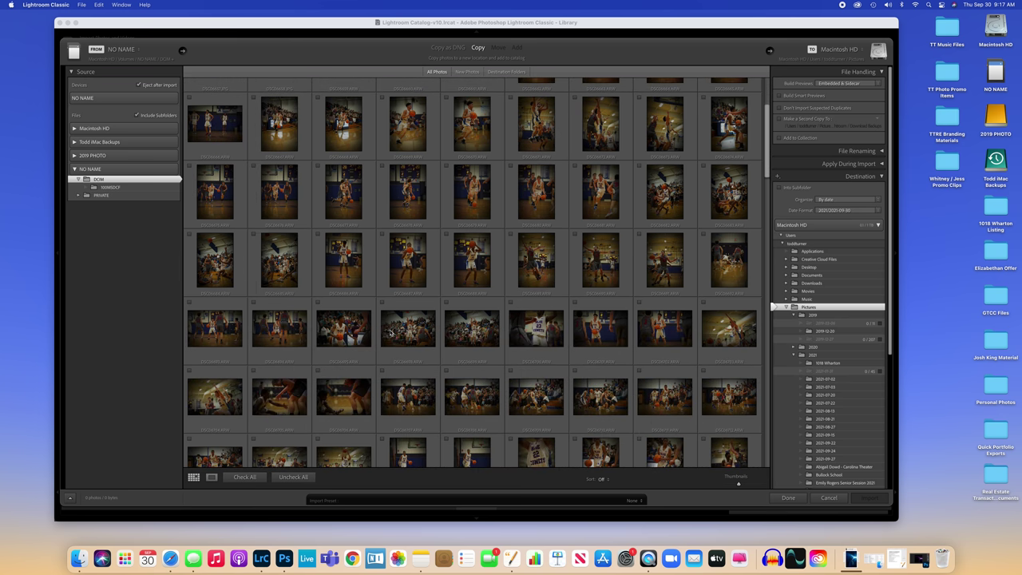
pyautogui.scroll(-15, 416, 317)
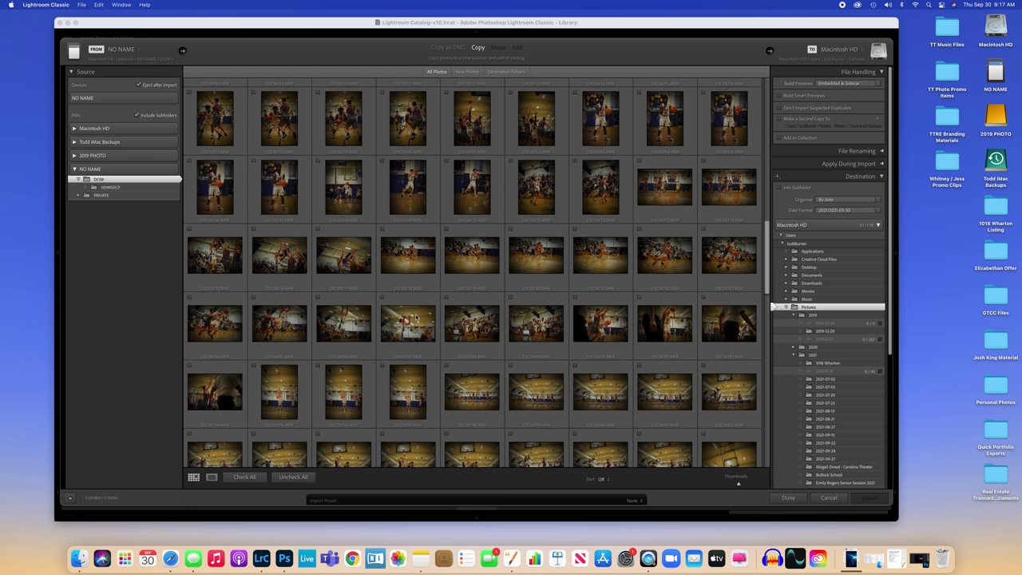
pyautogui.scroll(-15, 416, 317)
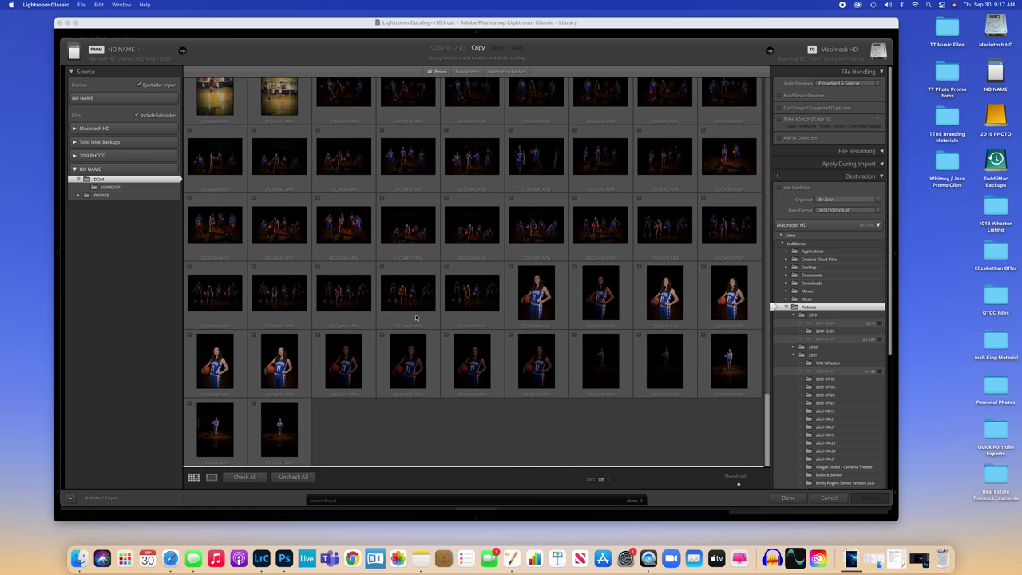
pyautogui.scroll(2, 416, 318)
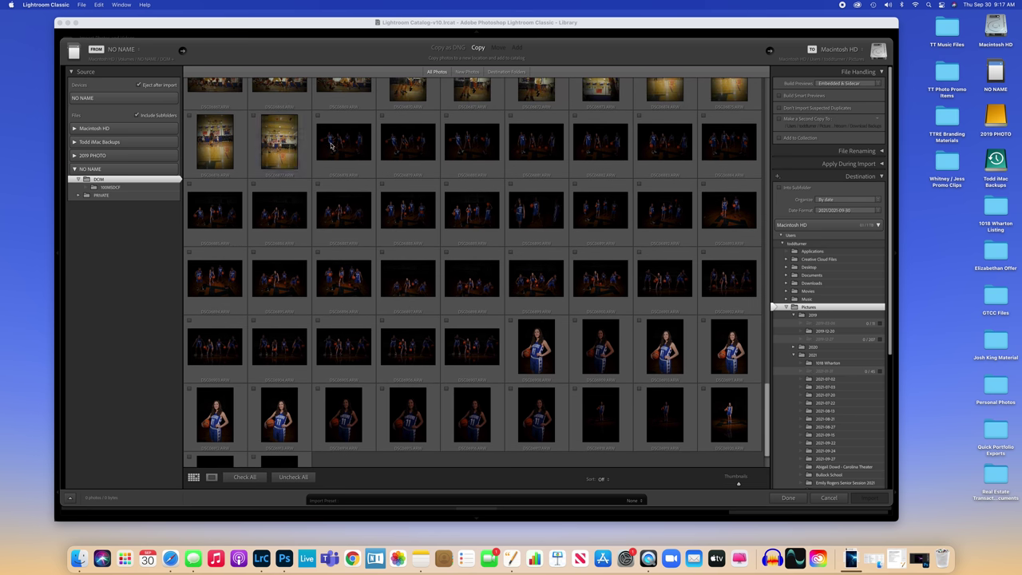
pyautogui.click(334, 144)
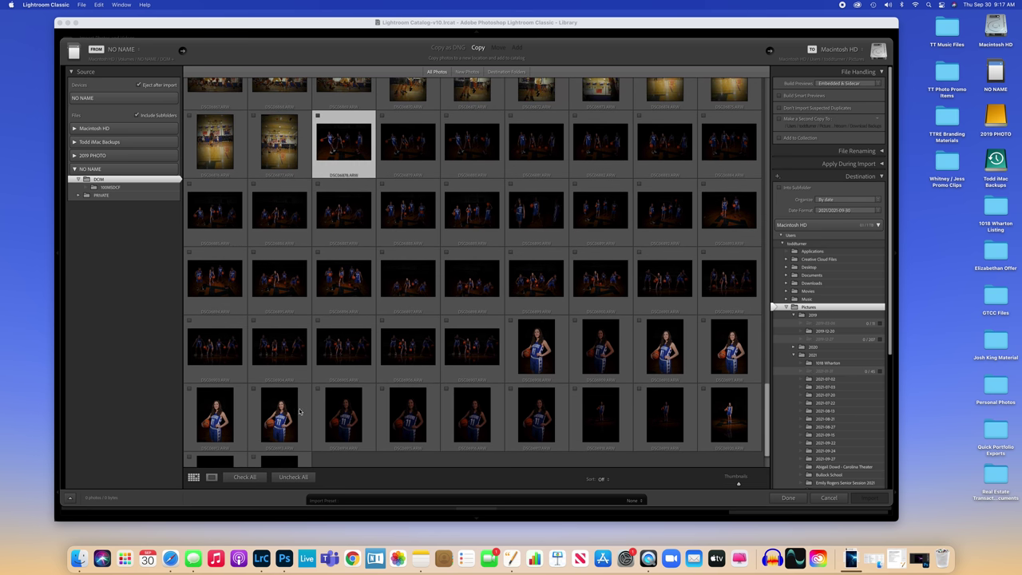
pyautogui.scroll(-2, 299, 412)
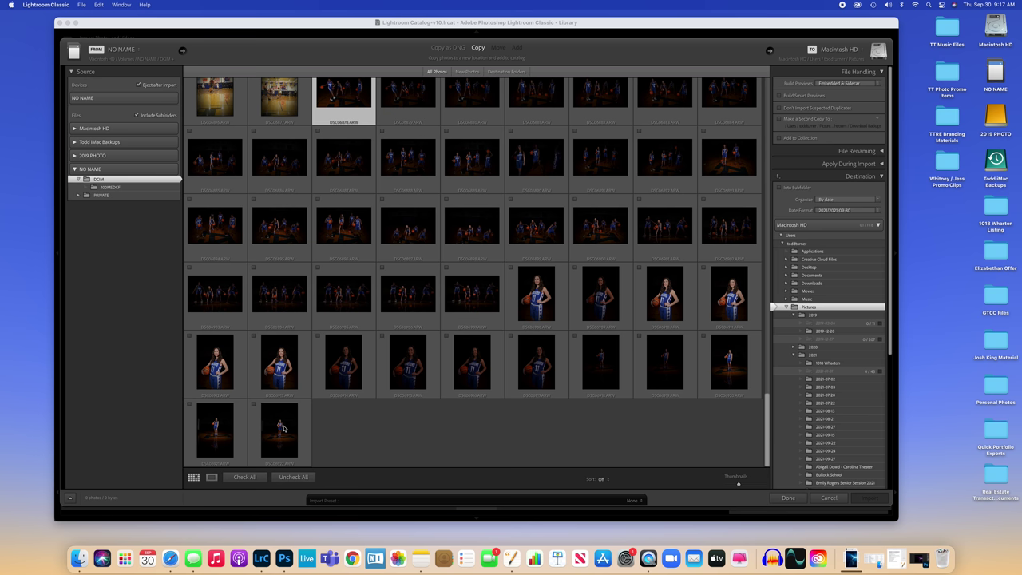
pyautogui.keyDown('shift'); pyautogui.click(284, 428); pyautogui.keyUp('shift')
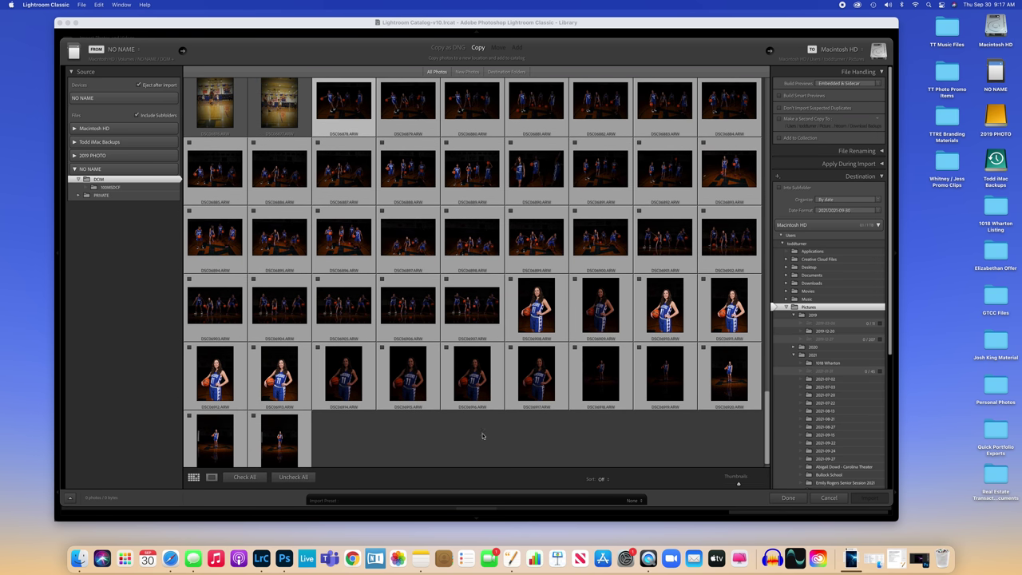
pyautogui.scroll(1, 334, 131)
pyautogui.click(335, 143)
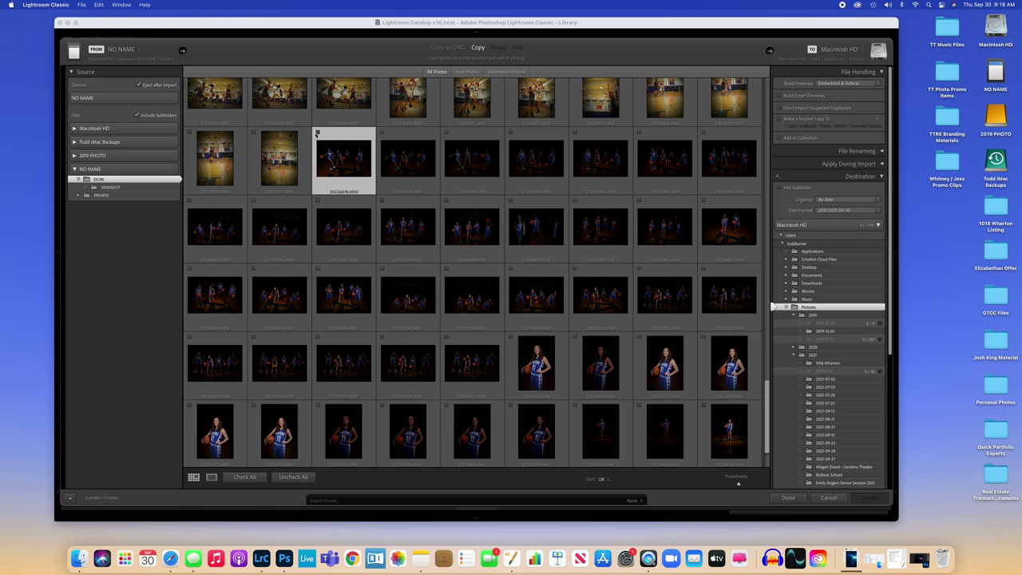
# Check DSC06878, DSC06879, a dark team shot and three player portraits for import
pyautogui.click(317, 133)
pyautogui.click(382, 133)
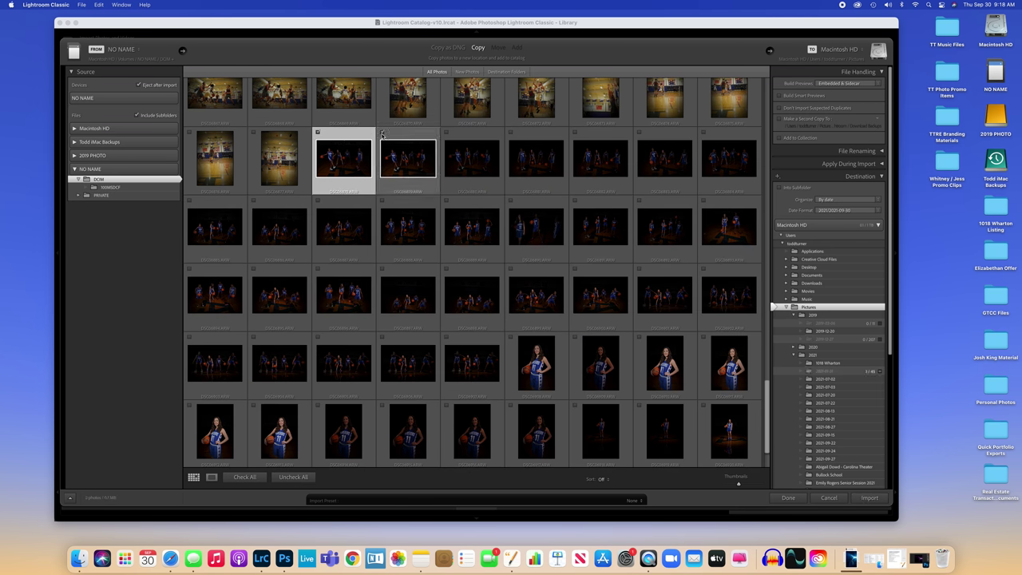
pyautogui.click(511, 338)
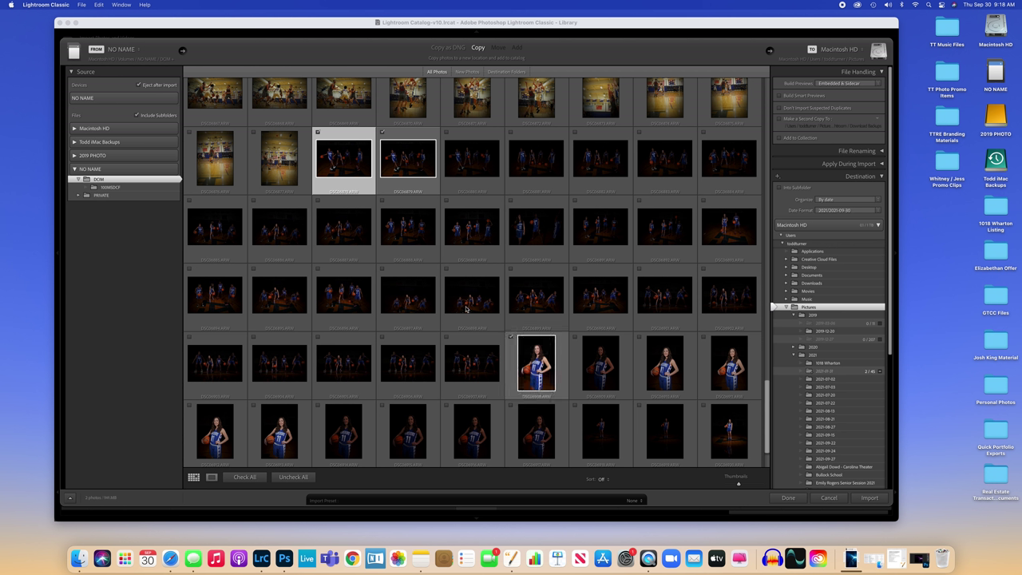
pyautogui.click(446, 269)
pyautogui.click(640, 338)
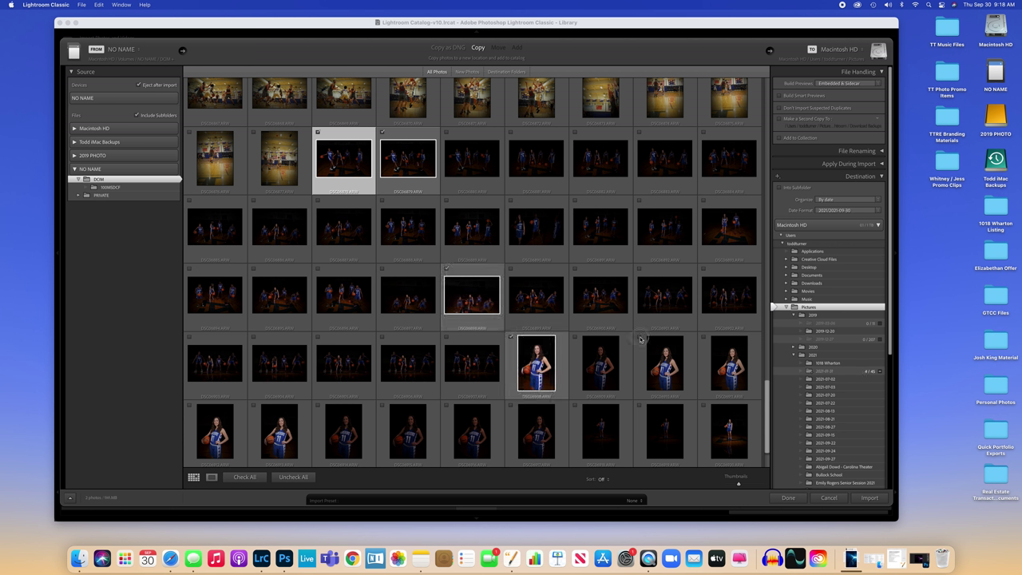
pyautogui.click(704, 339)
# Check two bottom-row girl portraits, another photo and a team shot, then import the ten checked photos
pyautogui.click(191, 405)
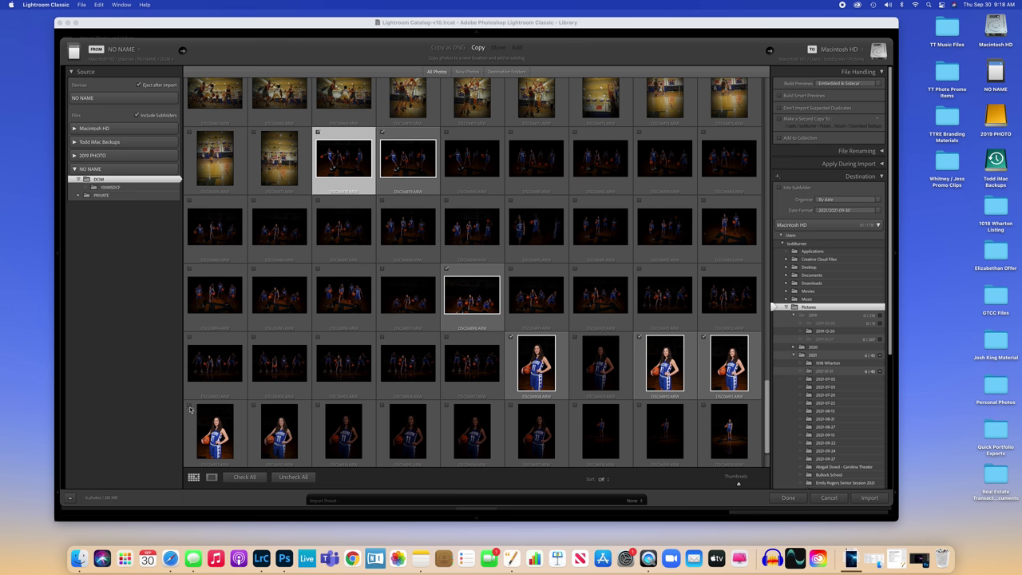
pyautogui.click(254, 406)
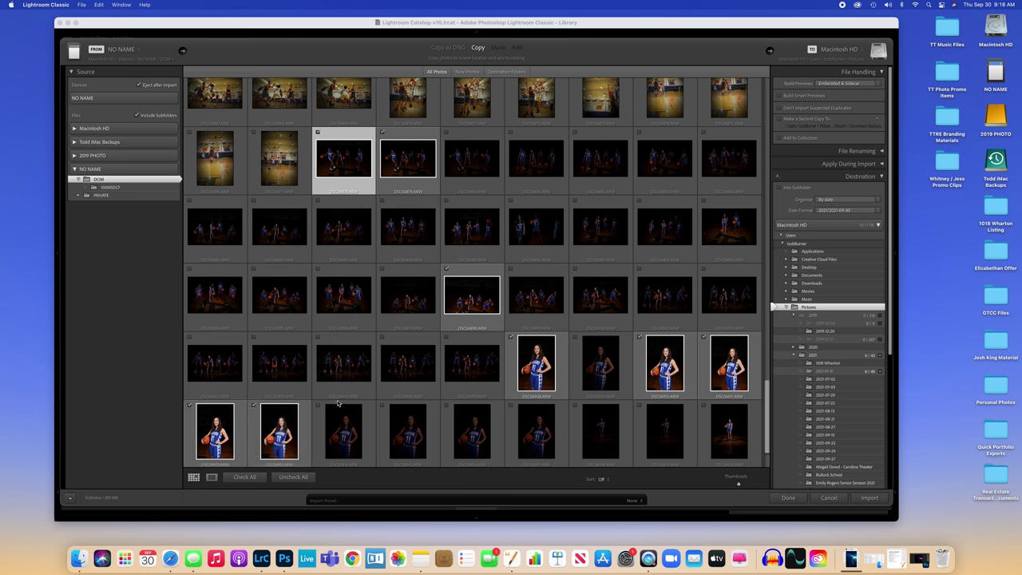
pyautogui.scroll(-2, 338, 402)
pyautogui.click(704, 337)
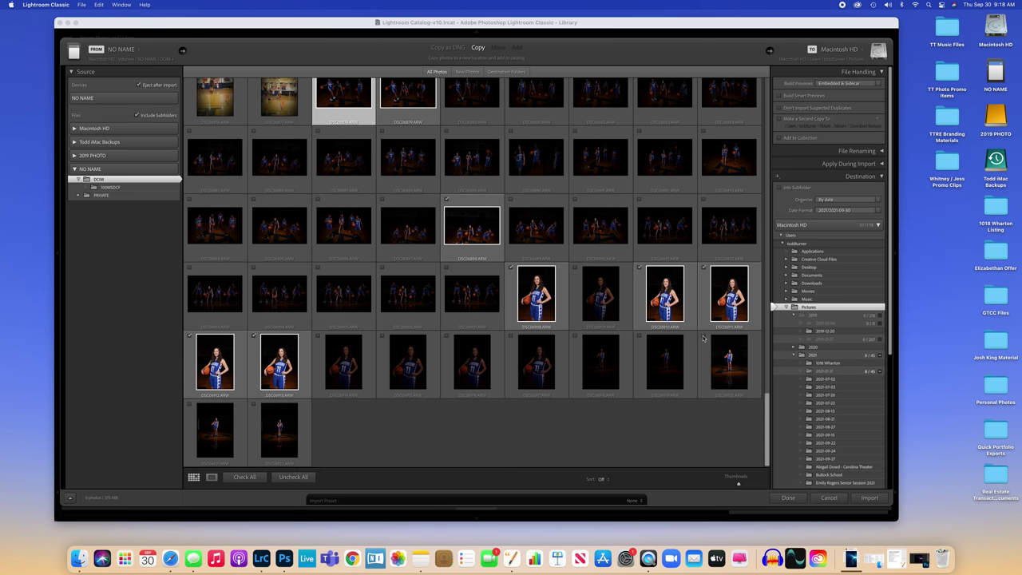
pyautogui.click(576, 200)
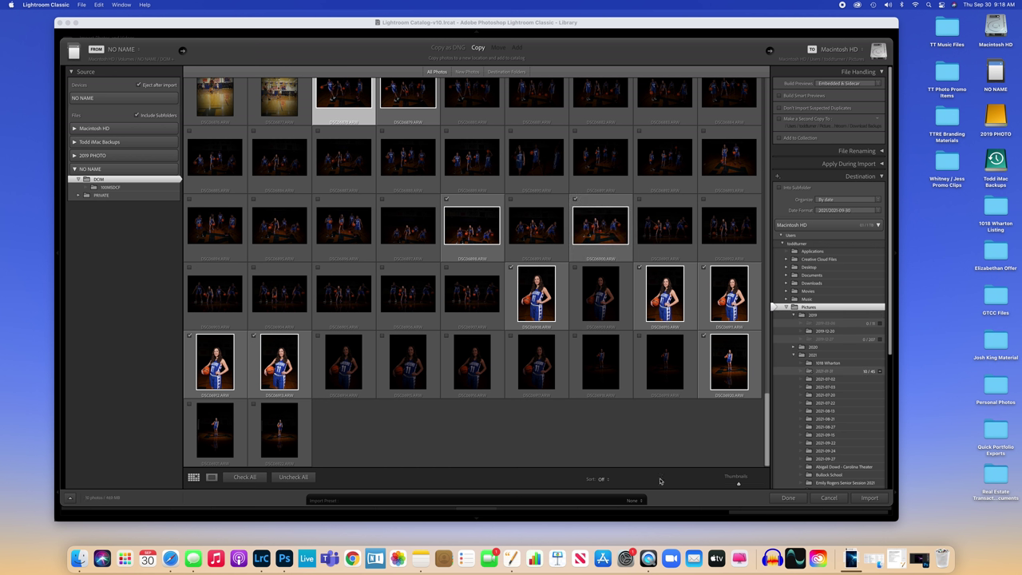
pyautogui.click(870, 499)
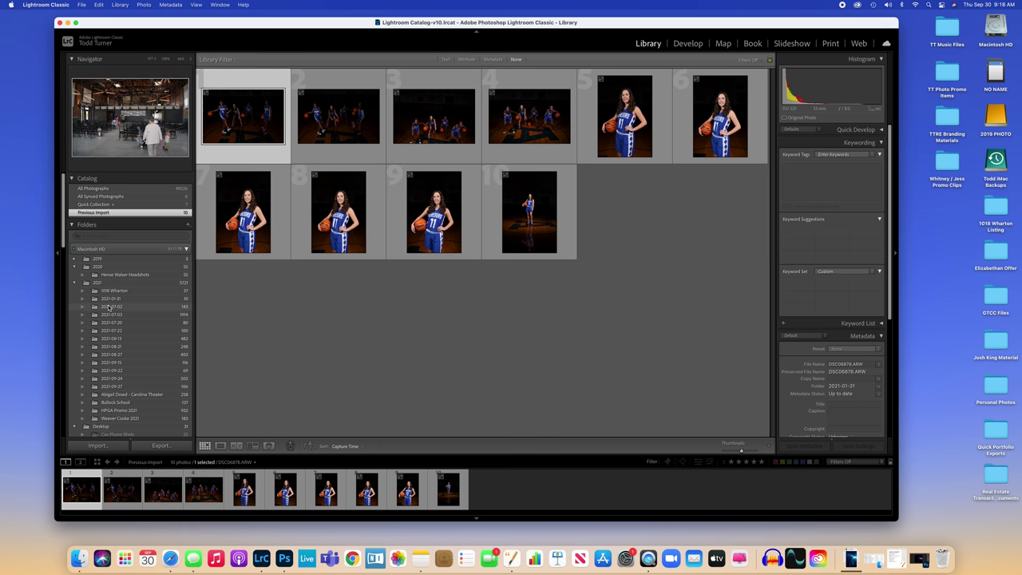
# Scroll the Library panels while the ten imported photos load as Previous Import
pyautogui.scroll(-3, 109, 308)
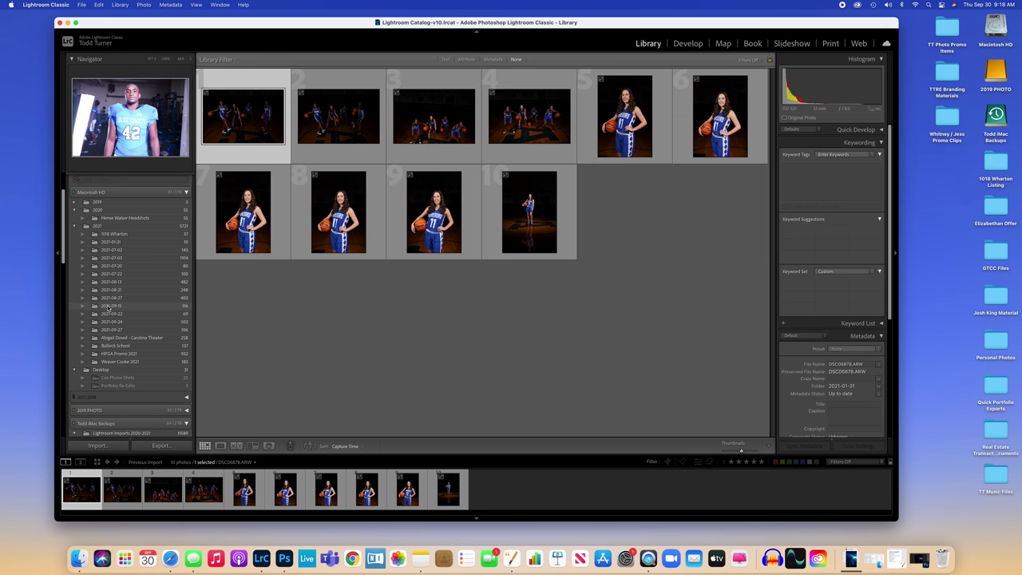
pyautogui.scroll(2, 109, 307)
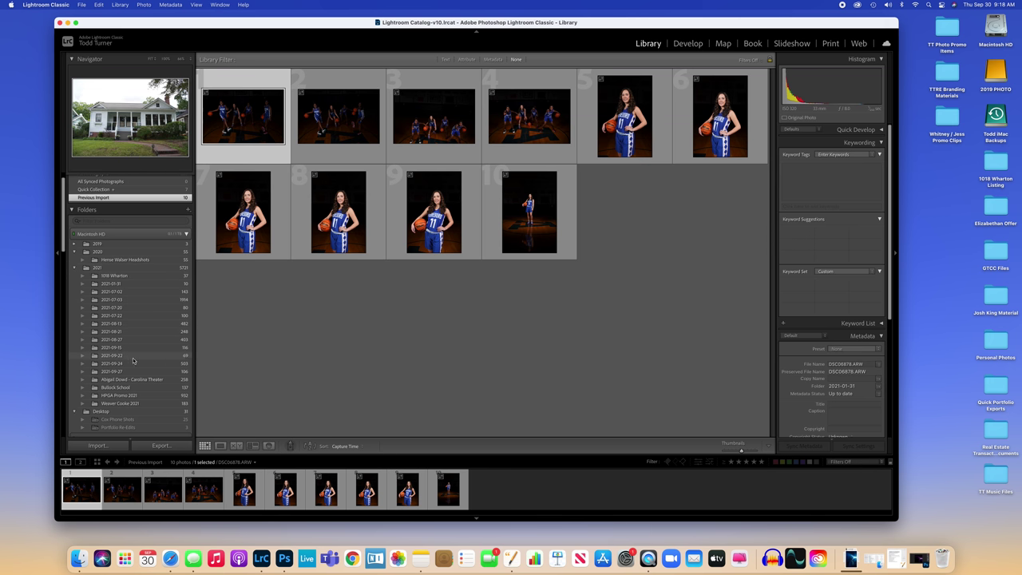
pyautogui.scroll(2, 133, 360)
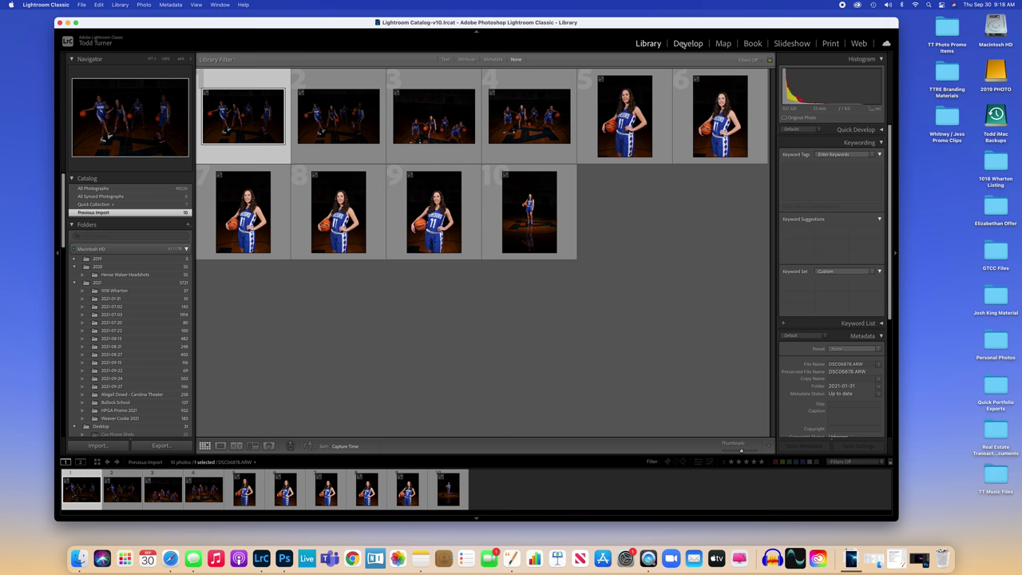
# Open the first team photo in Develop and raise its Exposure to +1.40
pyautogui.click(686, 43)
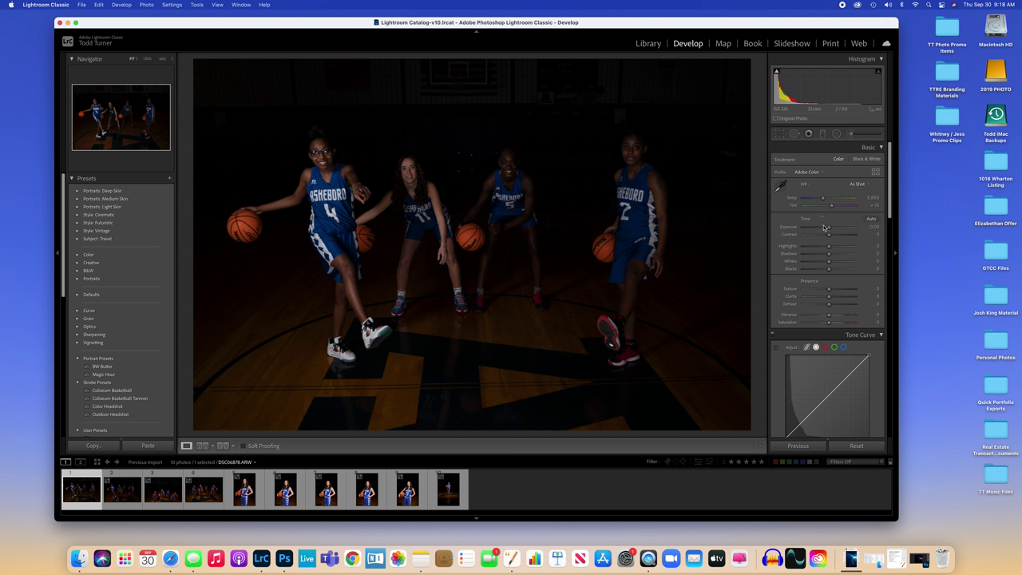
pyautogui.click(830, 229)
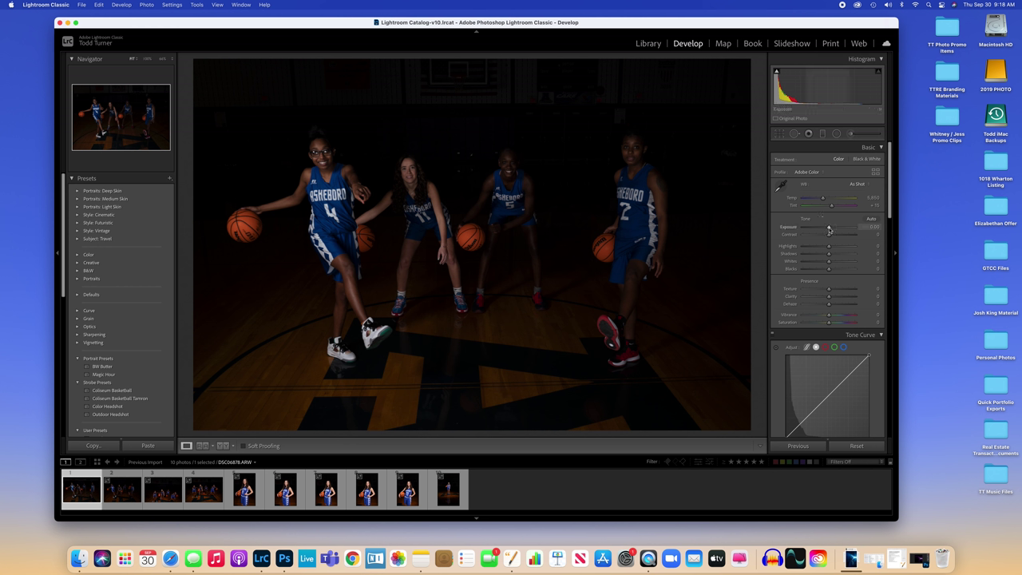
pyautogui.click(829, 229)
pyautogui.moveTo(829, 229); pyautogui.dragTo(837, 229)
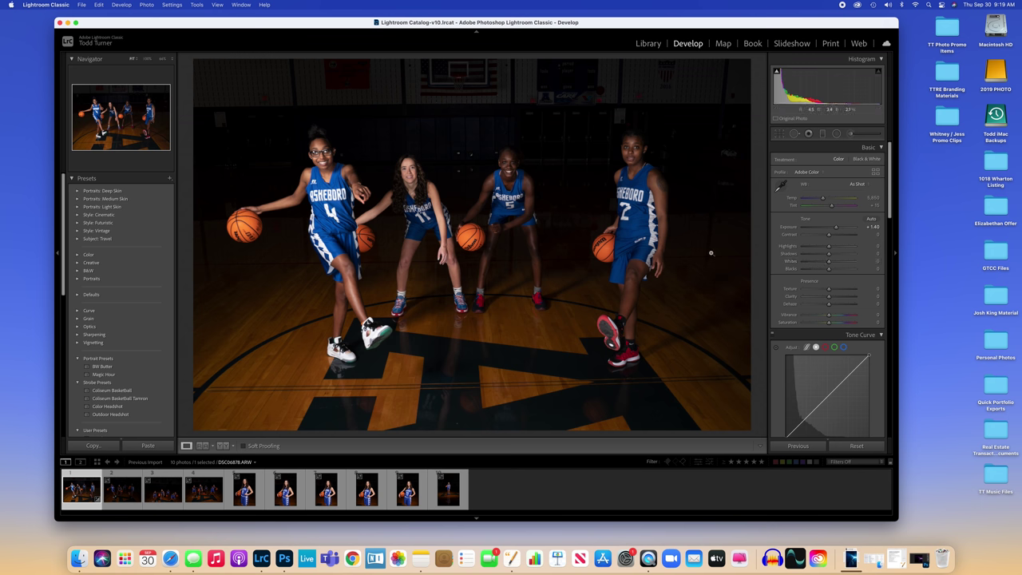
# On the fourth team photo, set Exposure +1.00, Contrast +29 and lower Highlights
pyautogui.press('Right')
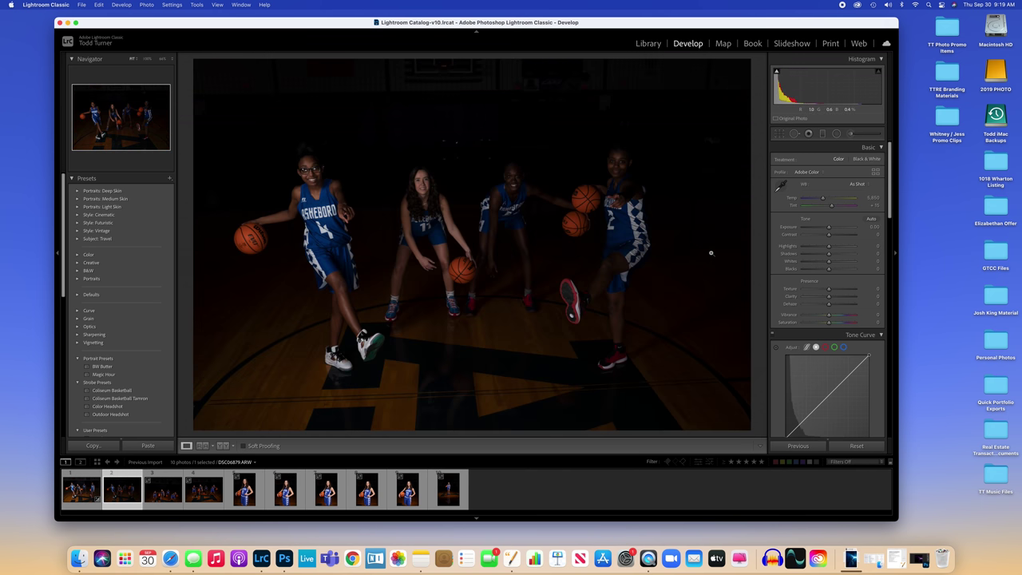
pyautogui.press('Right')
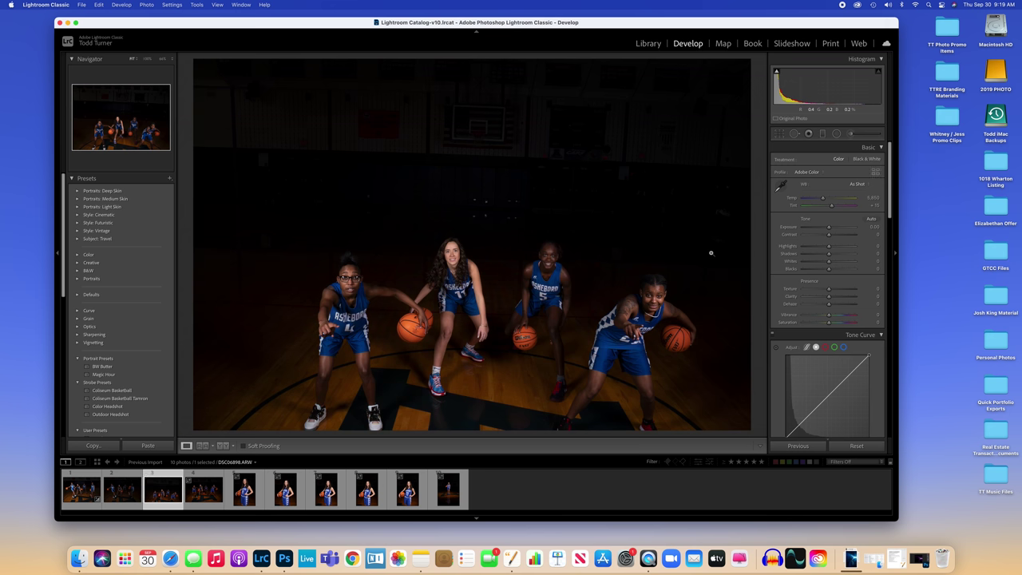
pyautogui.press('Right')
pyautogui.press('Right')
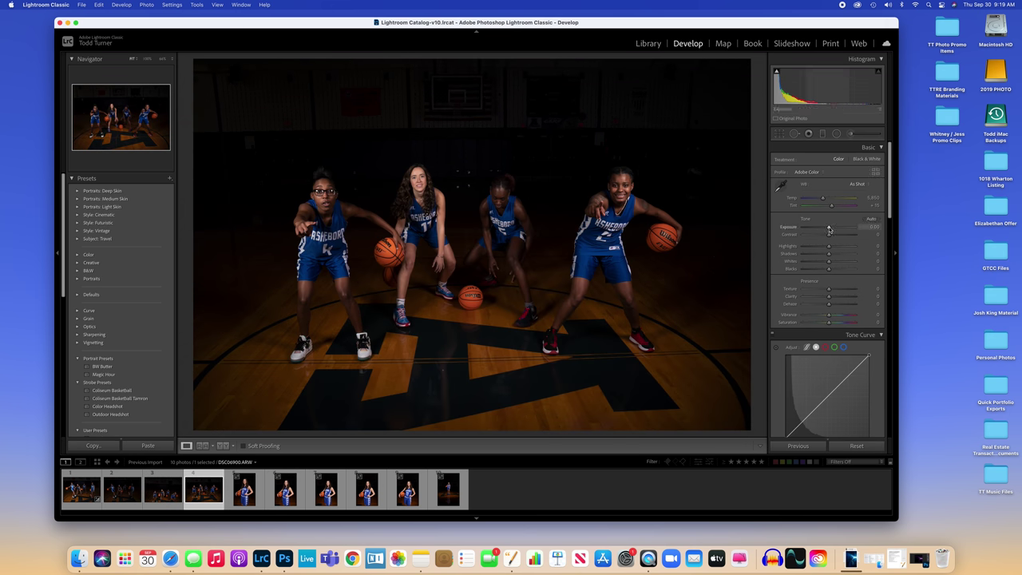
pyautogui.moveTo(828, 230); pyautogui.dragTo(834, 229)
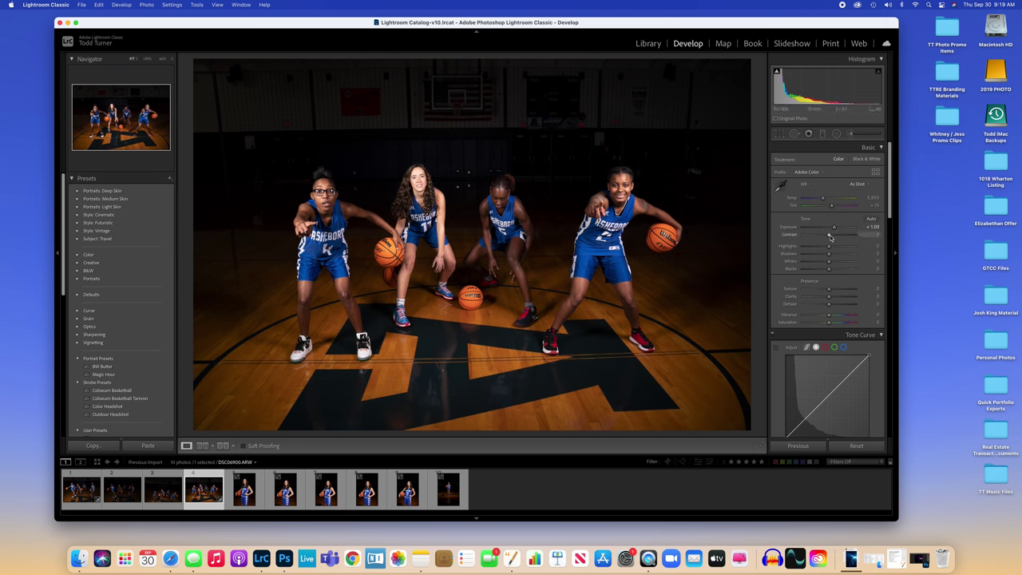
pyautogui.moveTo(829, 236); pyautogui.dragTo(836, 236)
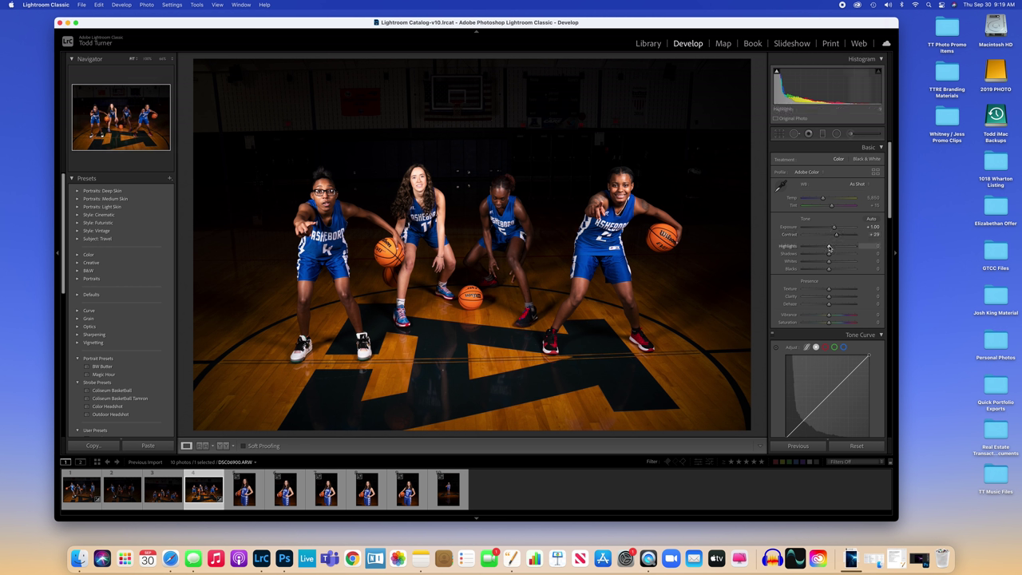
pyautogui.moveTo(827, 248); pyautogui.dragTo(817, 248)
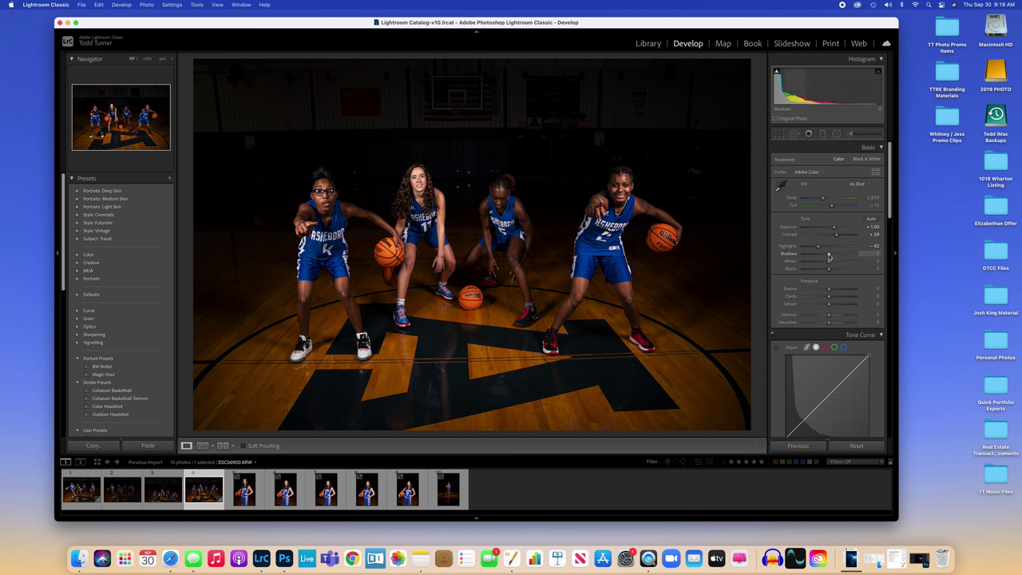
# Lift Shadows, deepen Blacks, reduce Saturation to −11, and return to Library
pyautogui.moveTo(829, 255)
pyautogui.mouseDown()
pyautogui.moveTo(851, 256)
pyautogui.moveTo(834, 263)
pyautogui.mouseUp()
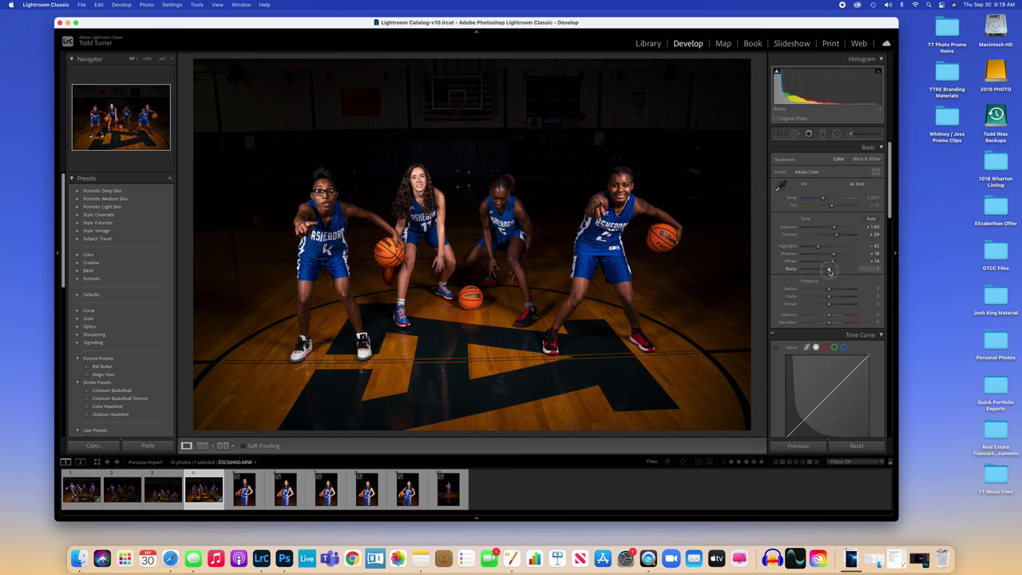
pyautogui.moveTo(830, 271); pyautogui.dragTo(825, 272)
pyautogui.scroll(-2, 827, 272)
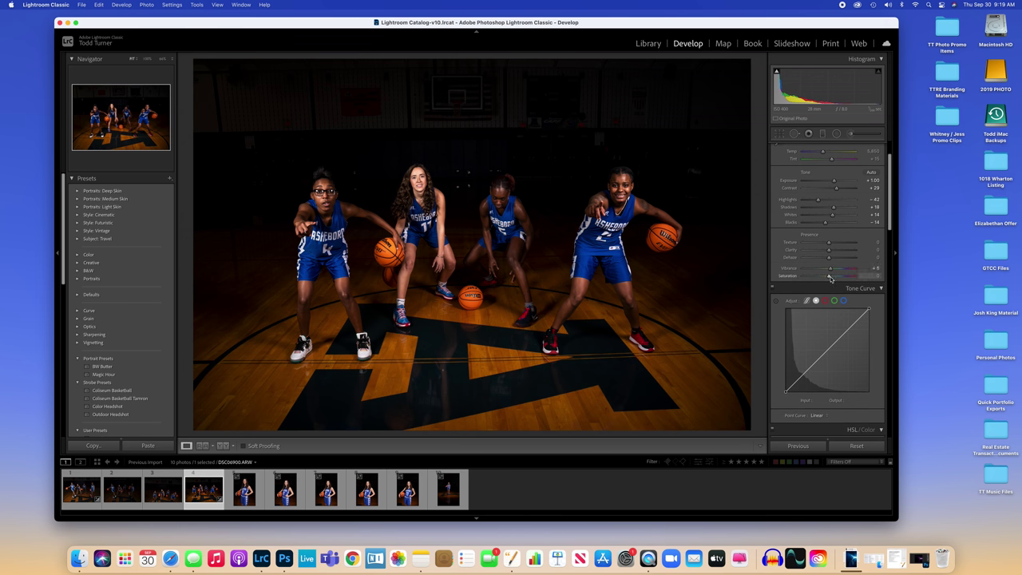
pyautogui.moveTo(829, 277); pyautogui.dragTo(825, 278)
pyautogui.scroll(-5, 829, 281)
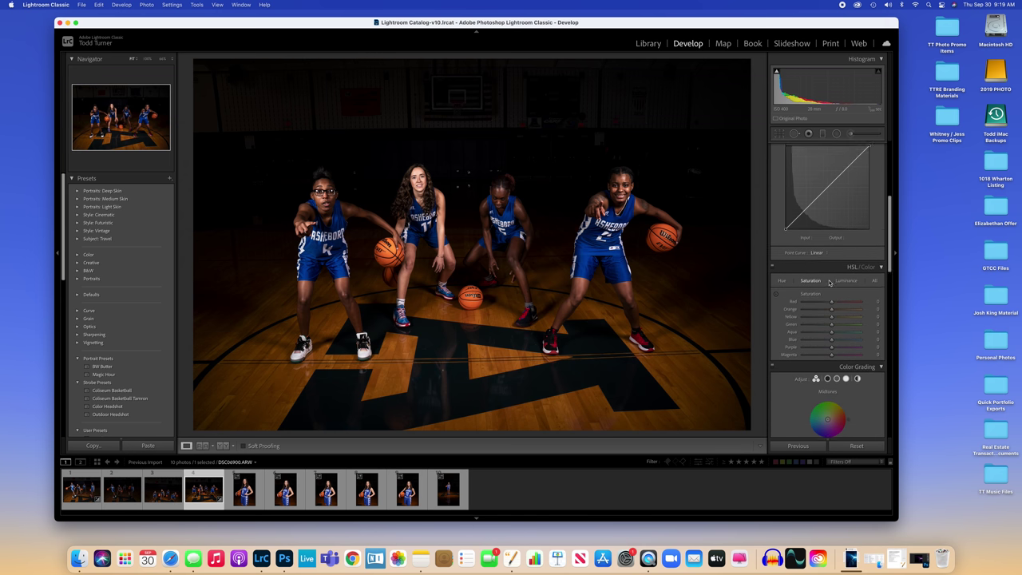
pyautogui.scroll(5, 829, 281)
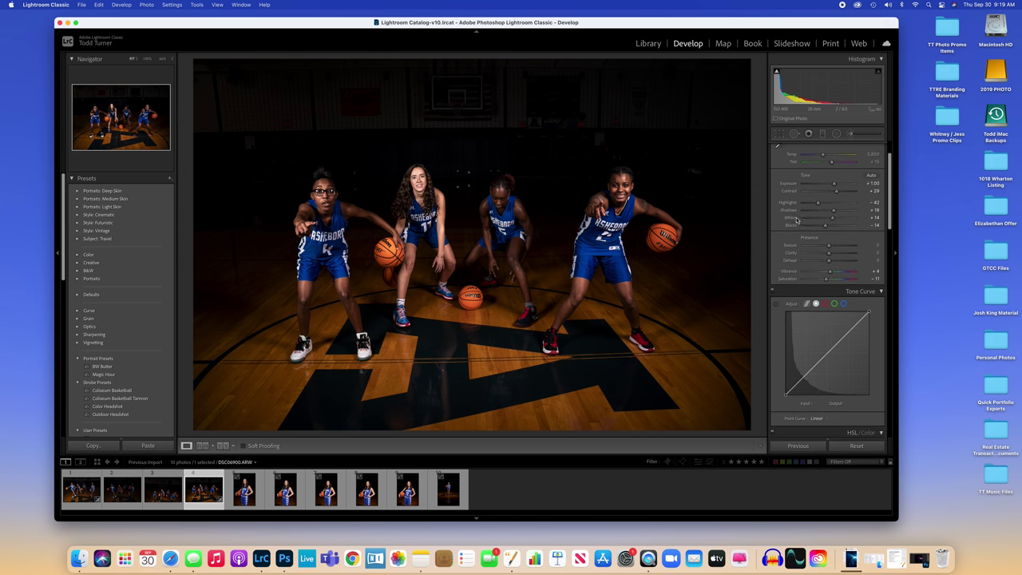
pyautogui.click(649, 43)
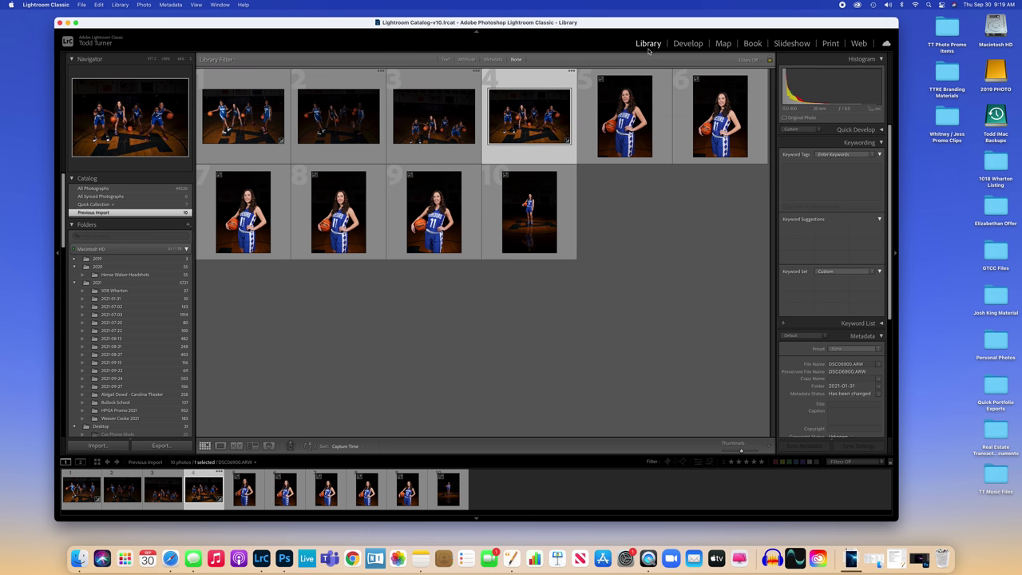
# Open portrait photo 10 in Develop, set its Exposure to −0.15, and return to Library
pyautogui.click(537, 221)
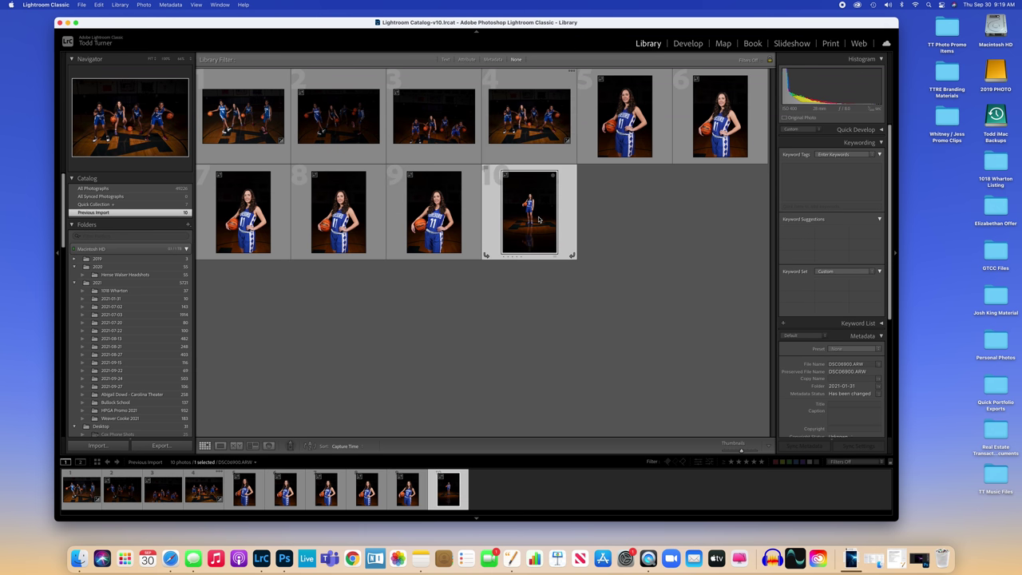
pyautogui.click(688, 43)
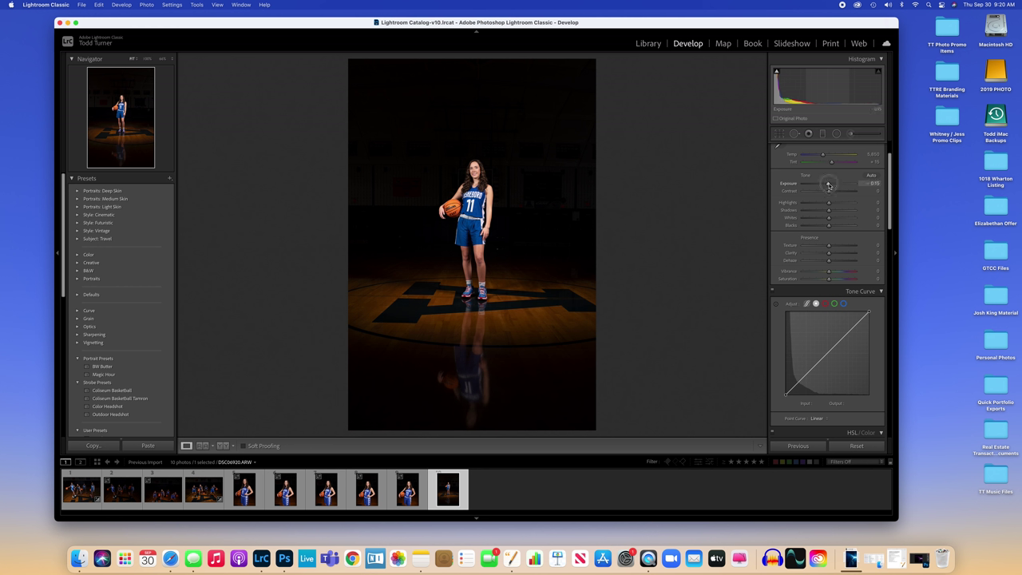
pyautogui.moveTo(829, 186); pyautogui.dragTo(827, 225)
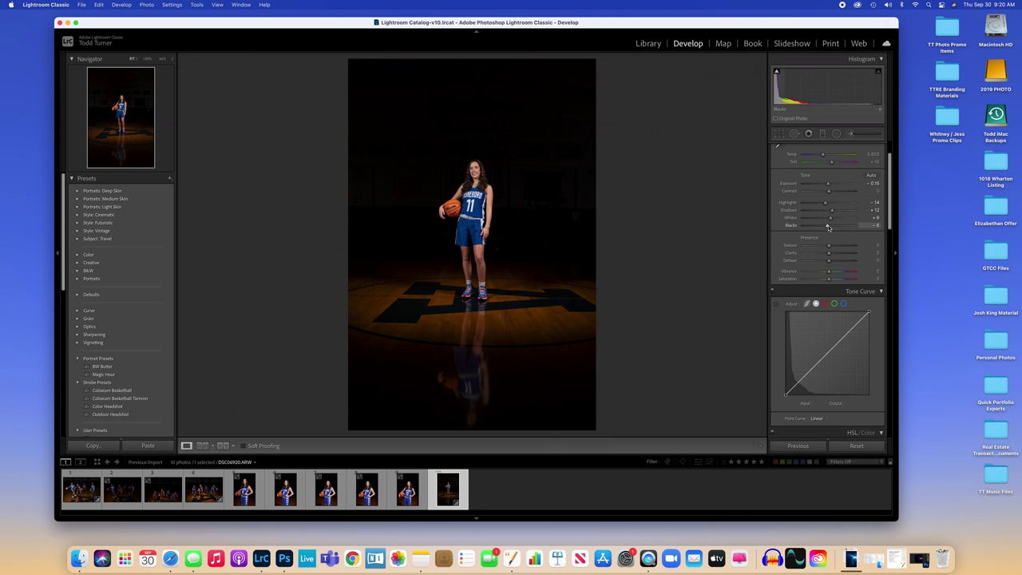
pyautogui.click(644, 44)
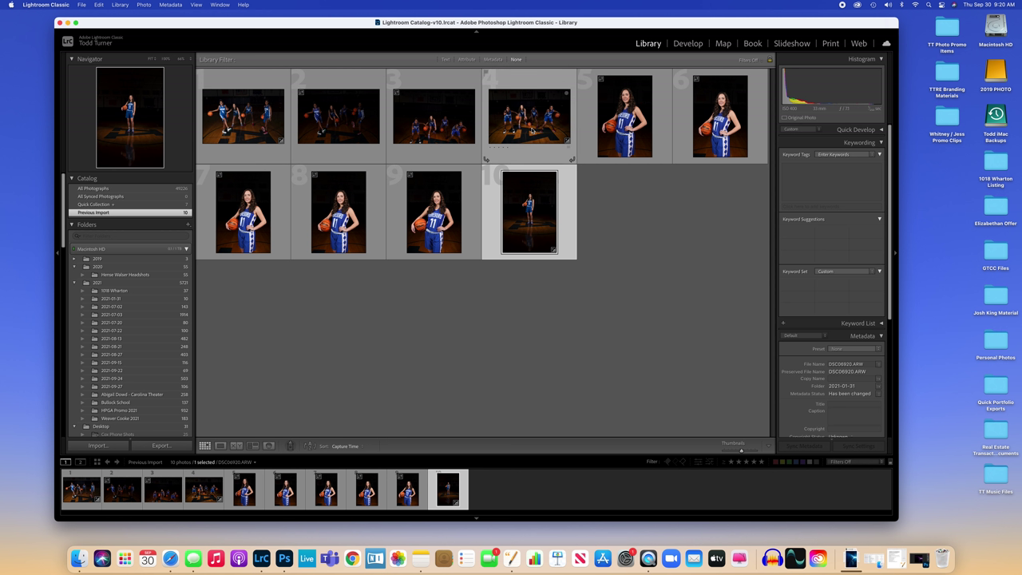
# Clear the selection, then select team photo 4 and add portrait photo 10
pyautogui.click(598, 245)
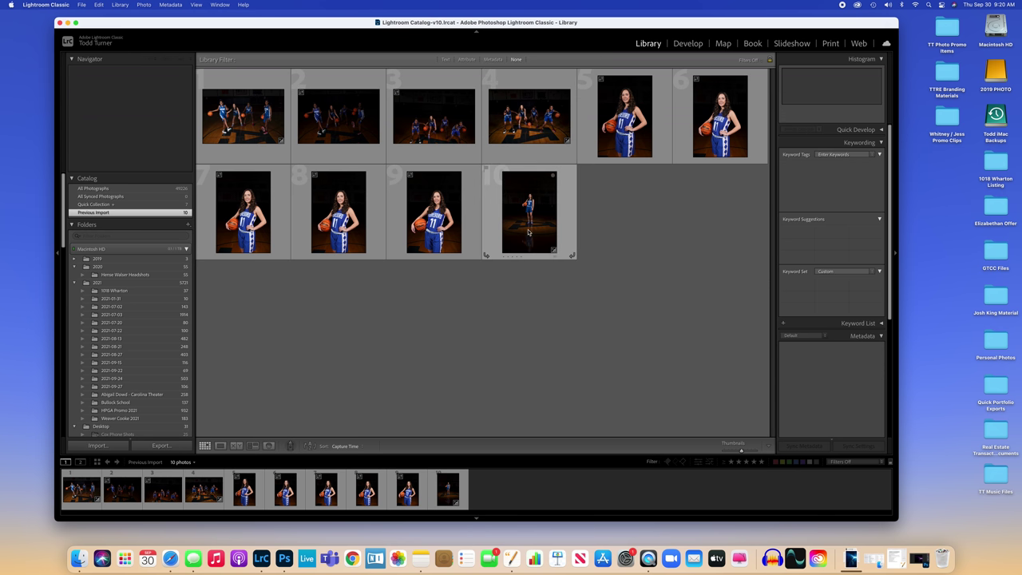
pyautogui.click(528, 118)
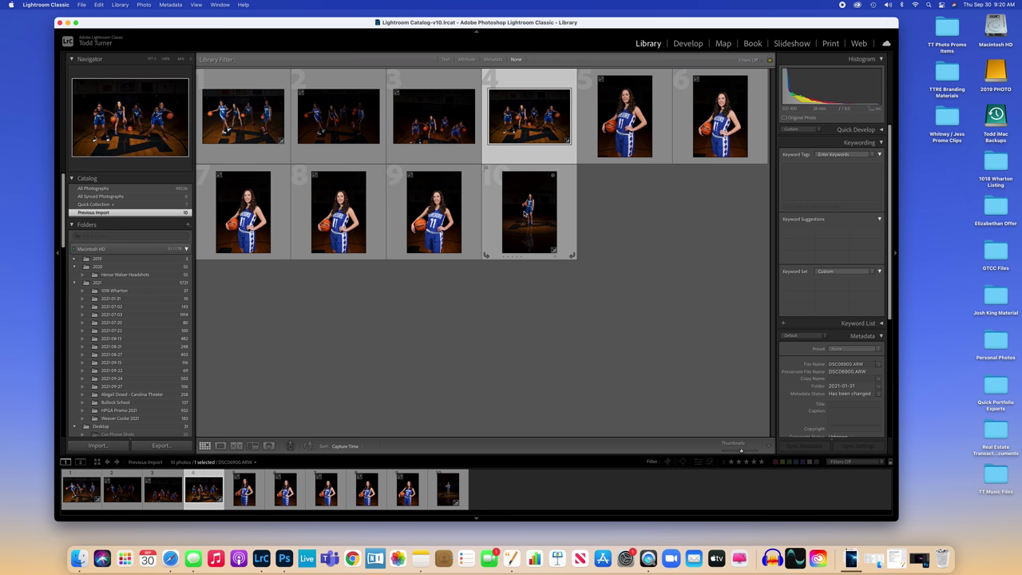
pyautogui.keyDown('super'); pyautogui.click(526, 213); pyautogui.keyUp('super')
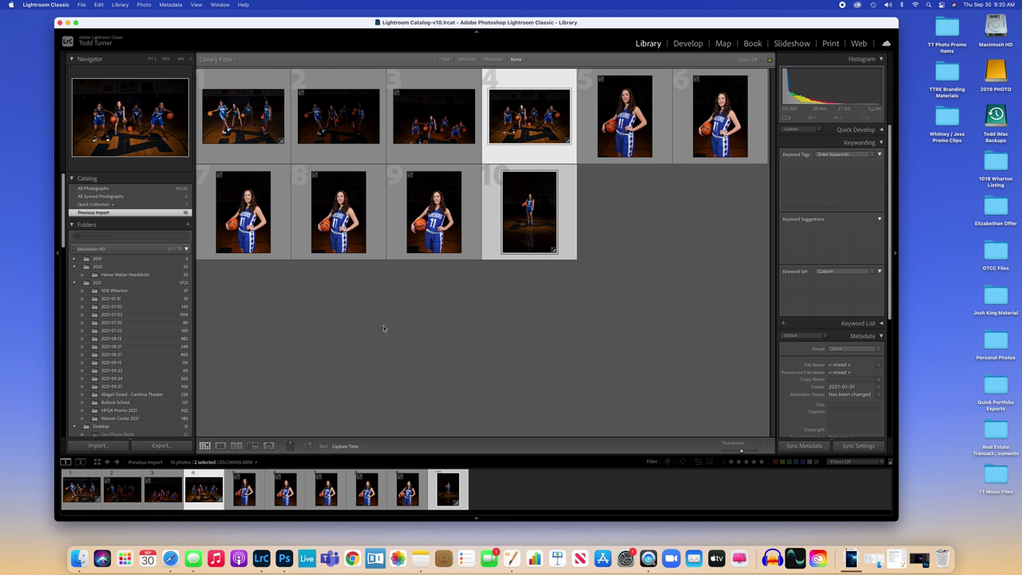
# Export the two photos into Desktop subfolder 'Asheboro Basketball Promo Finals', named 'ahs_bball_promo'
pyautogui.click(162, 446)
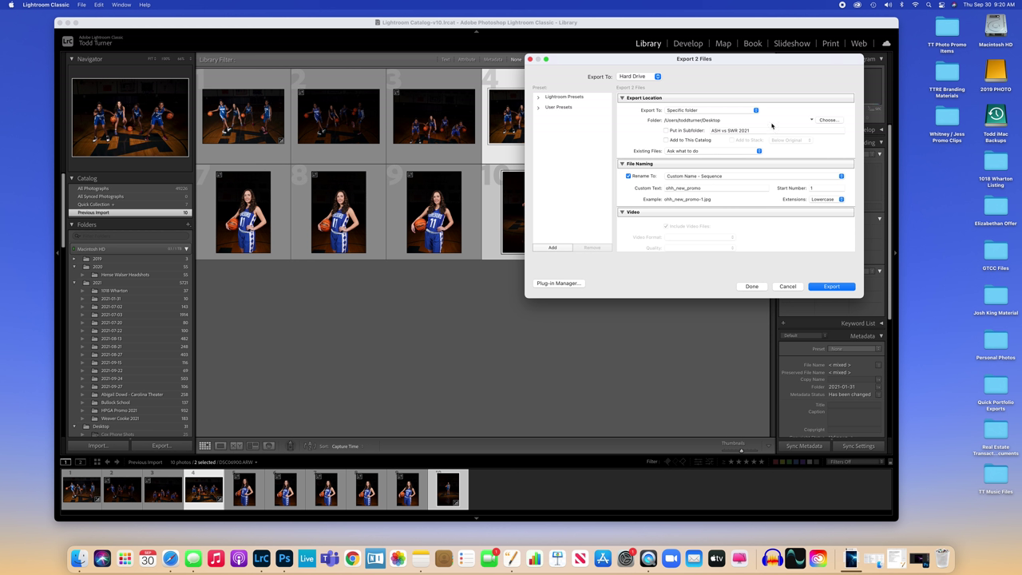
pyautogui.click(666, 131)
pyautogui.click(749, 131)
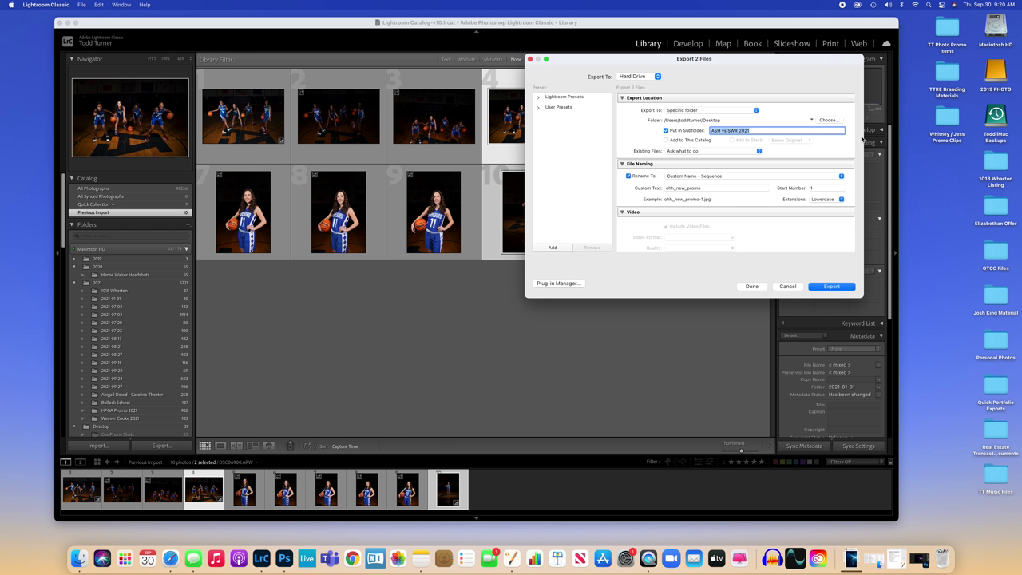
pyautogui.write('Asheboro Basketball Promo Finals')
pyautogui.doubleClick(713, 188)
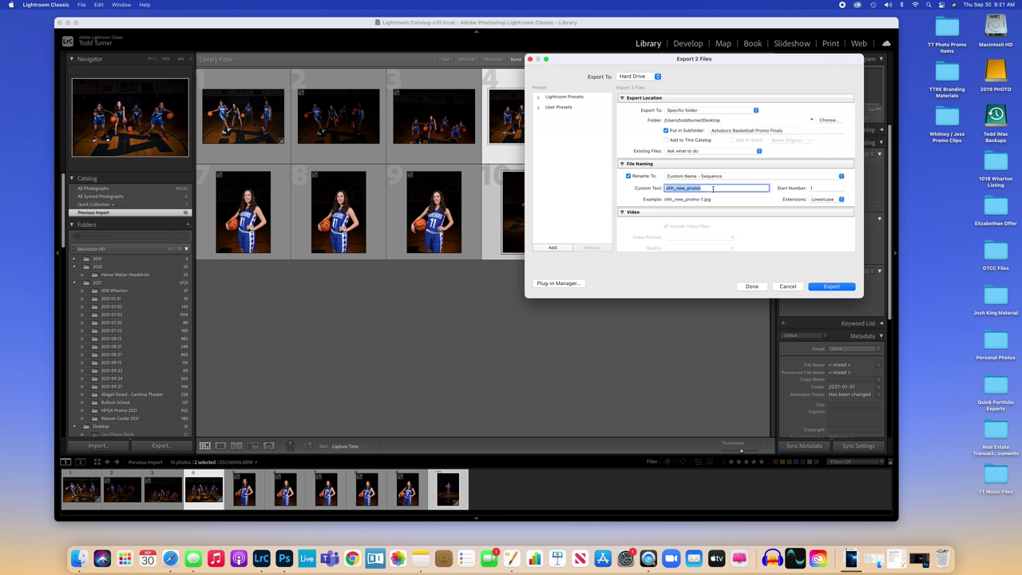
pyautogui.write('ahs_bball_promo')
pyautogui.scroll(-5, 795, 202)
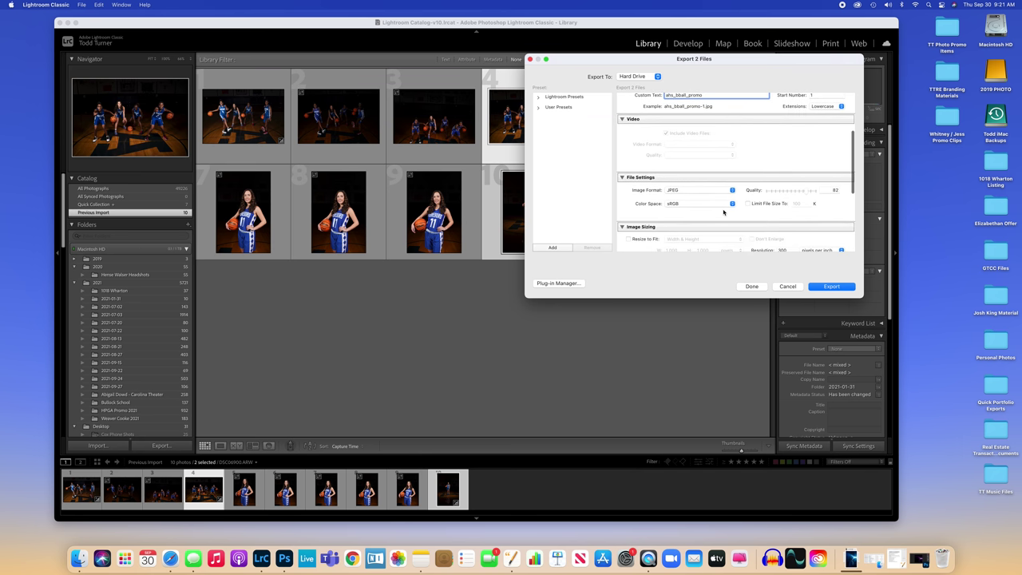
# Set JPEG Quality to 100 and export the two photos
pyautogui.moveTo(804, 194); pyautogui.dragTo(826, 191)
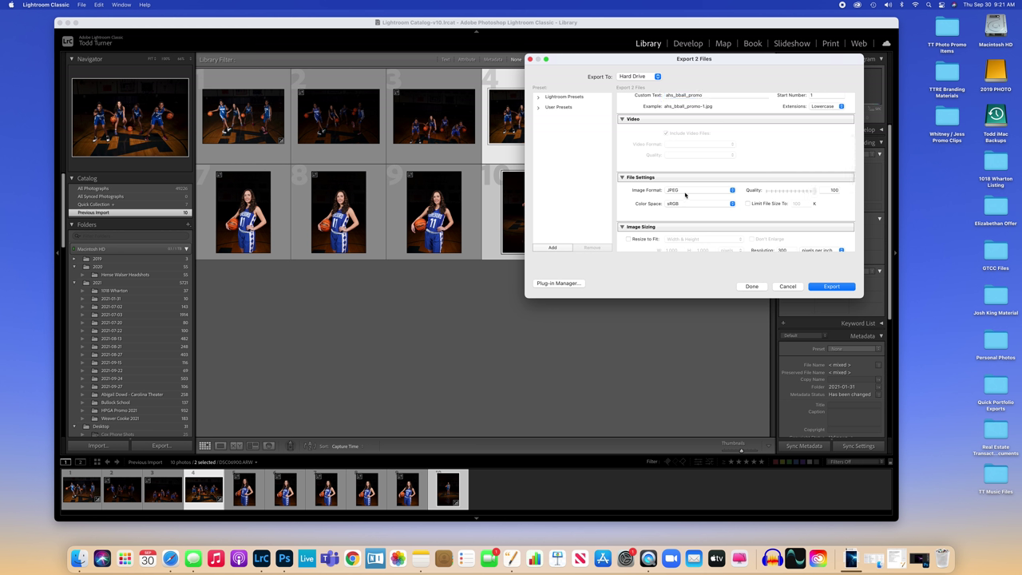
pyautogui.scroll(-5, 760, 210)
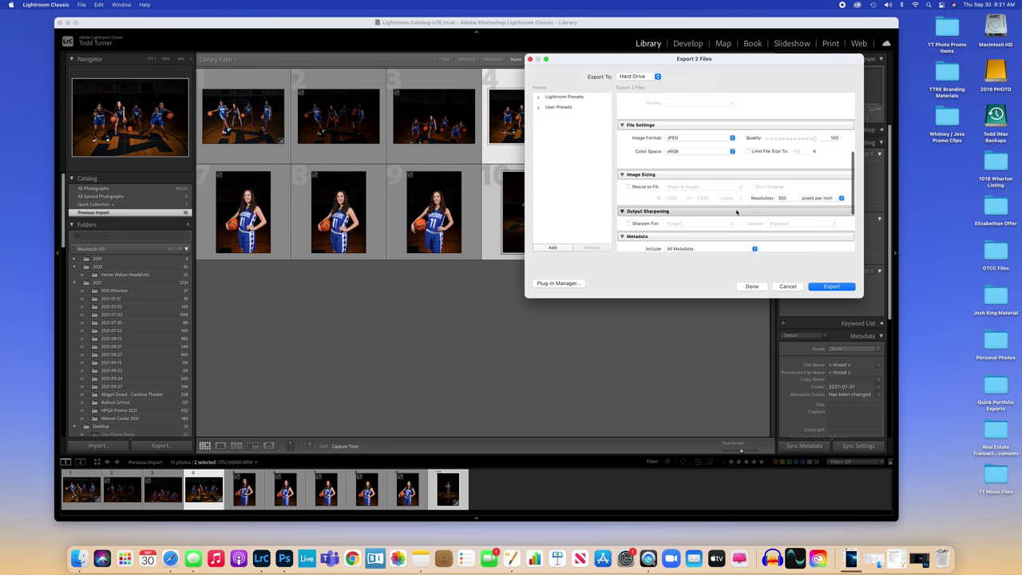
pyautogui.scroll(-2, 736, 212)
pyautogui.scroll(5, 736, 212)
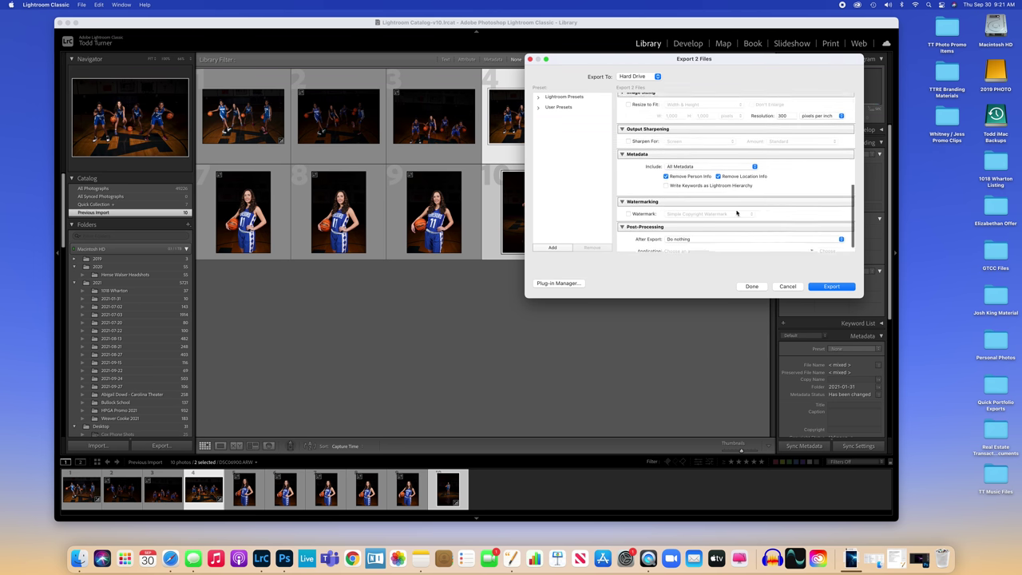
pyautogui.scroll(4, 737, 213)
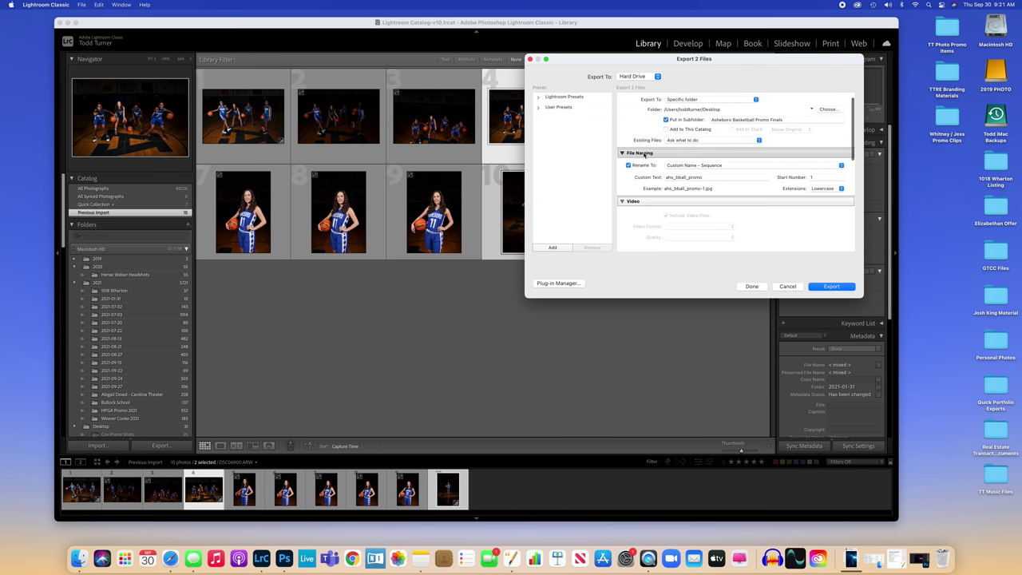
pyautogui.click(833, 287)
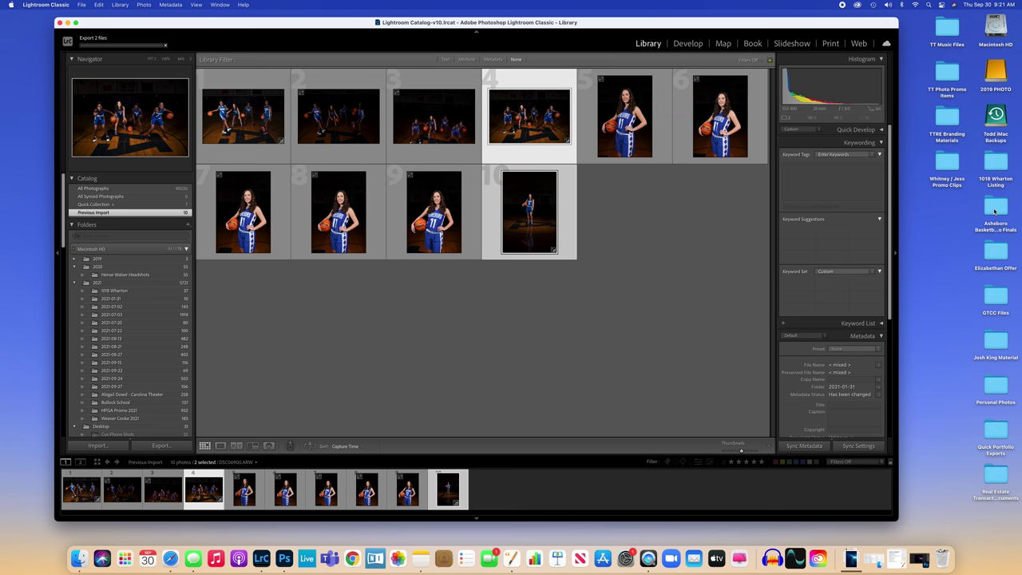
pyautogui.click(994, 211)
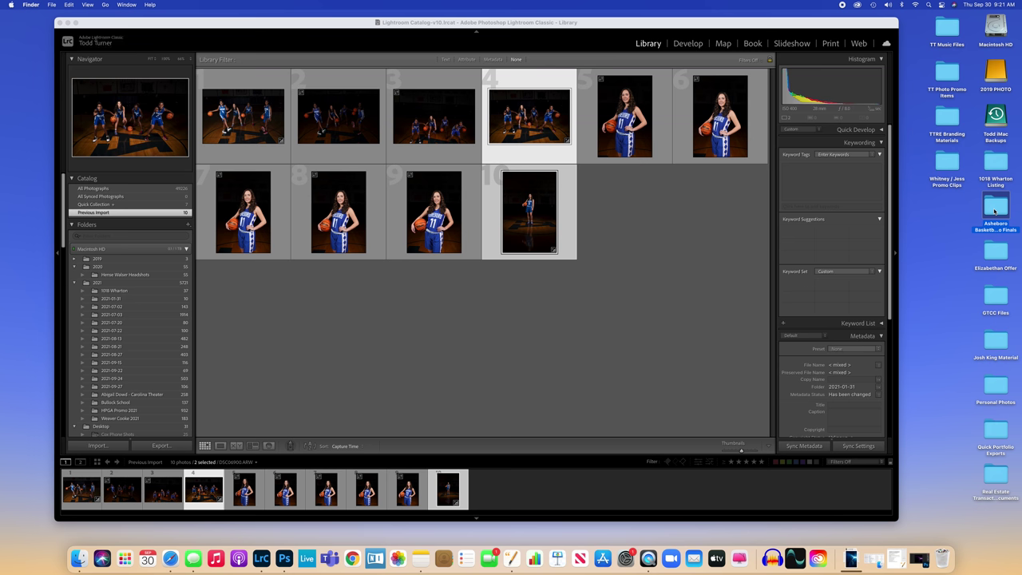
pyautogui.doubleClick(995, 210)
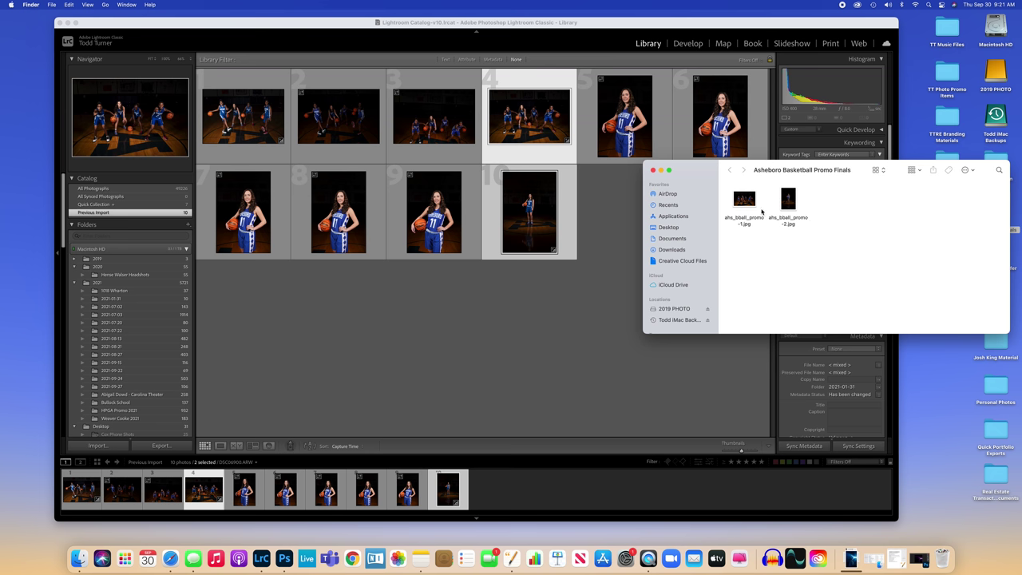
pyautogui.doubleClick(743, 200)
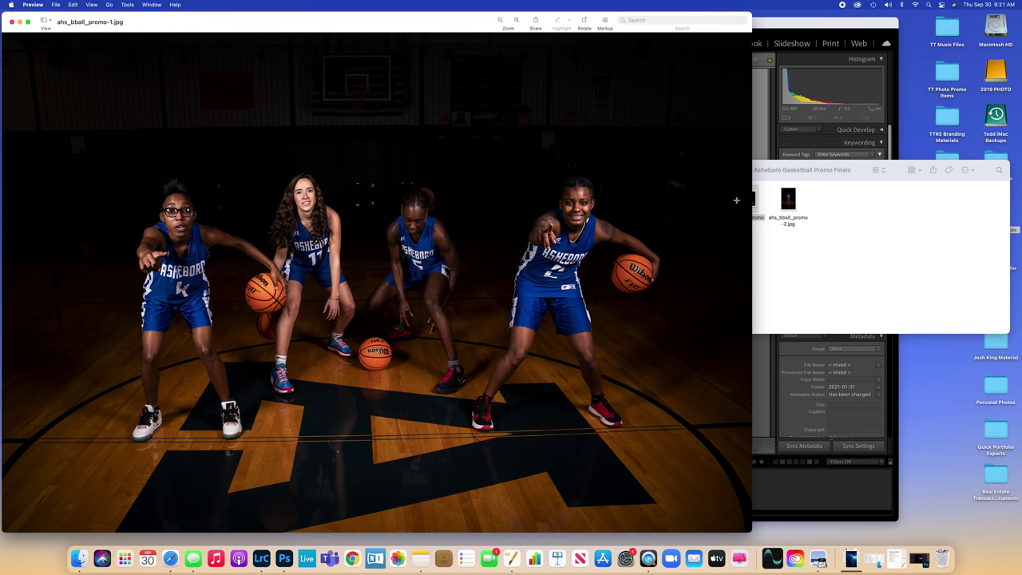
pyautogui.click(11, 22)
pyautogui.doubleClick(789, 200)
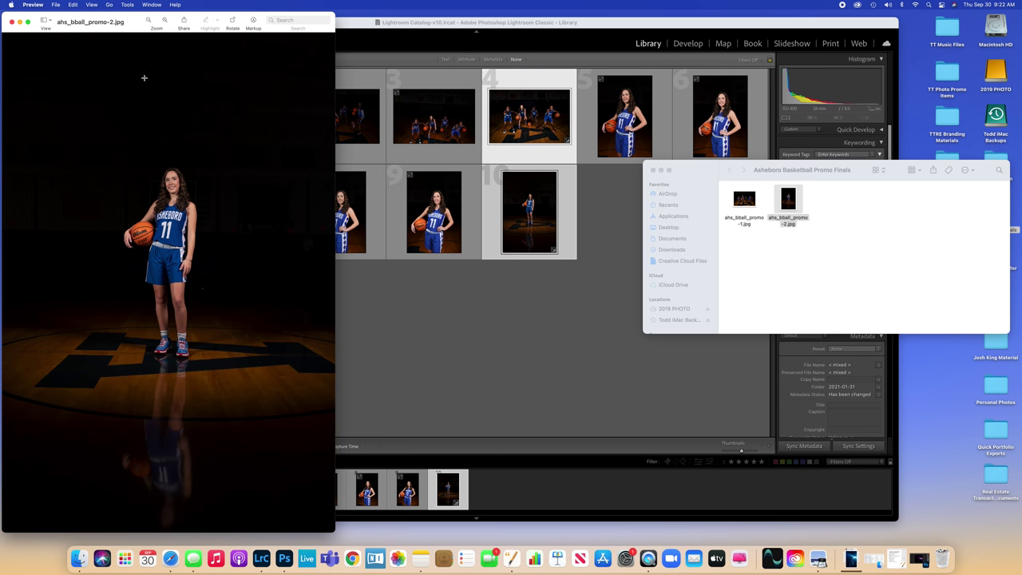
pyautogui.click(11, 22)
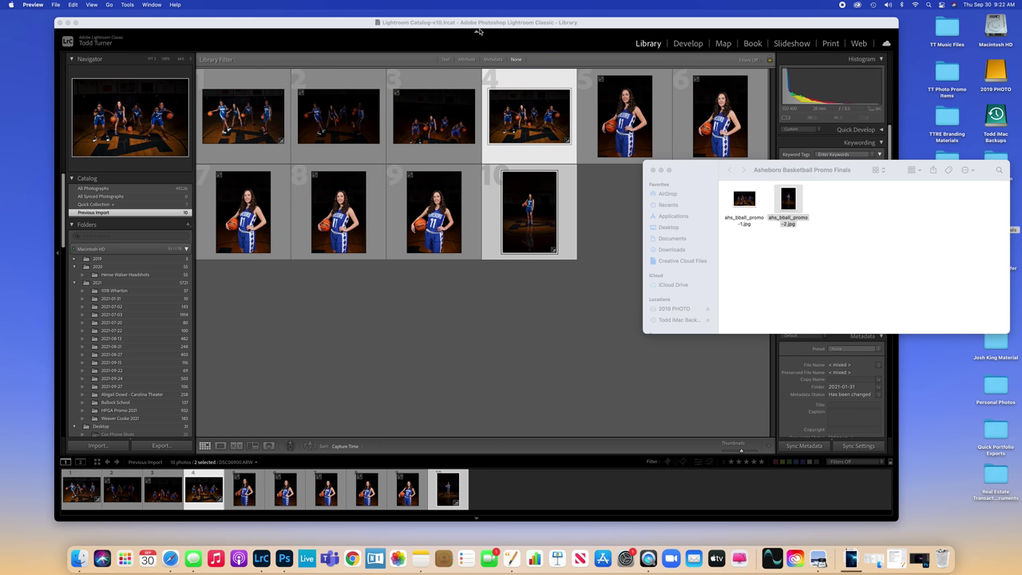
pyautogui.click(652, 170)
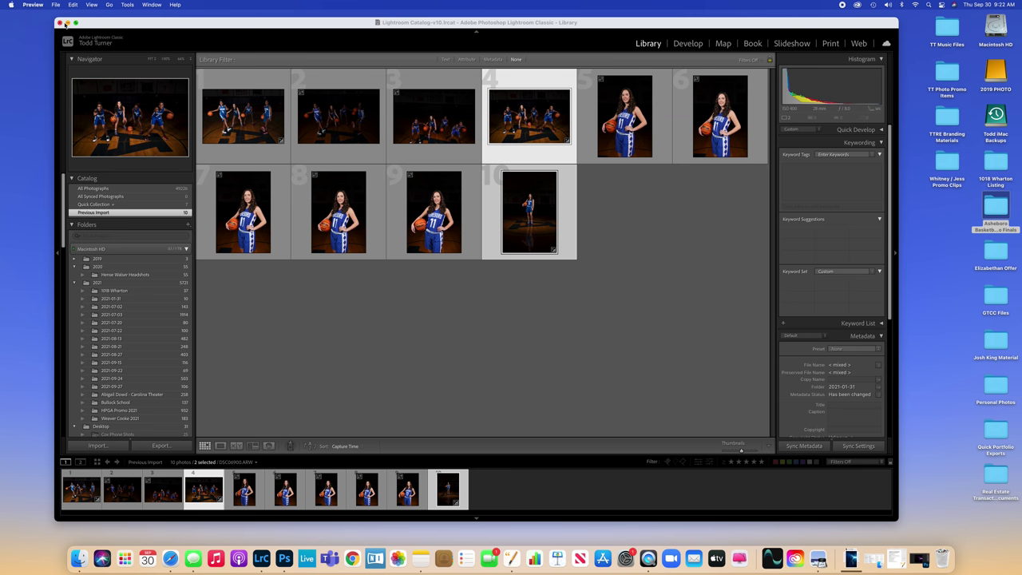
# Minimize Lightroom, compress the Asheboro Basketball Promo Finals folder to a zip, and check its contents
pyautogui.click(68, 23)
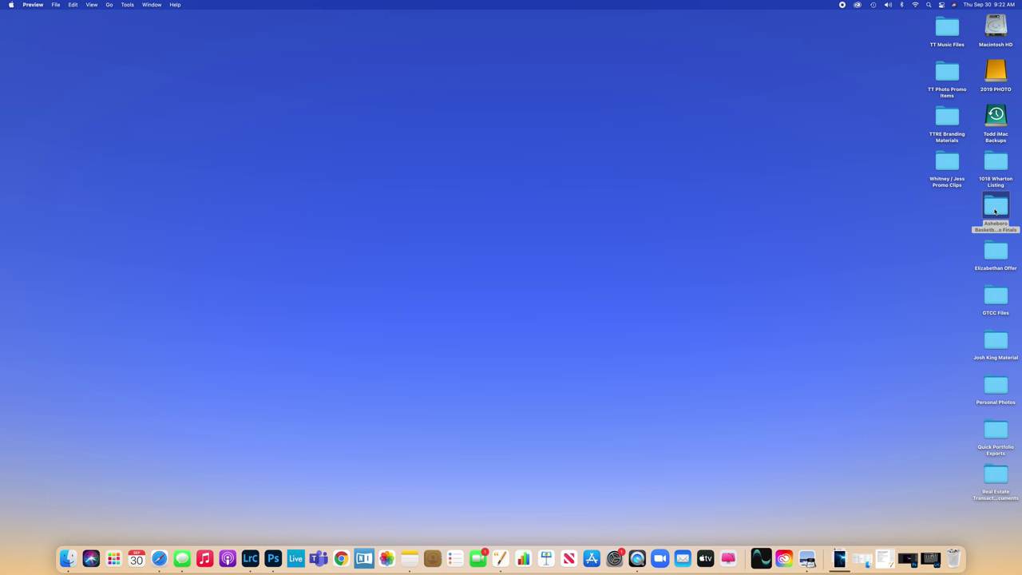
pyautogui.rightClick(995, 211)
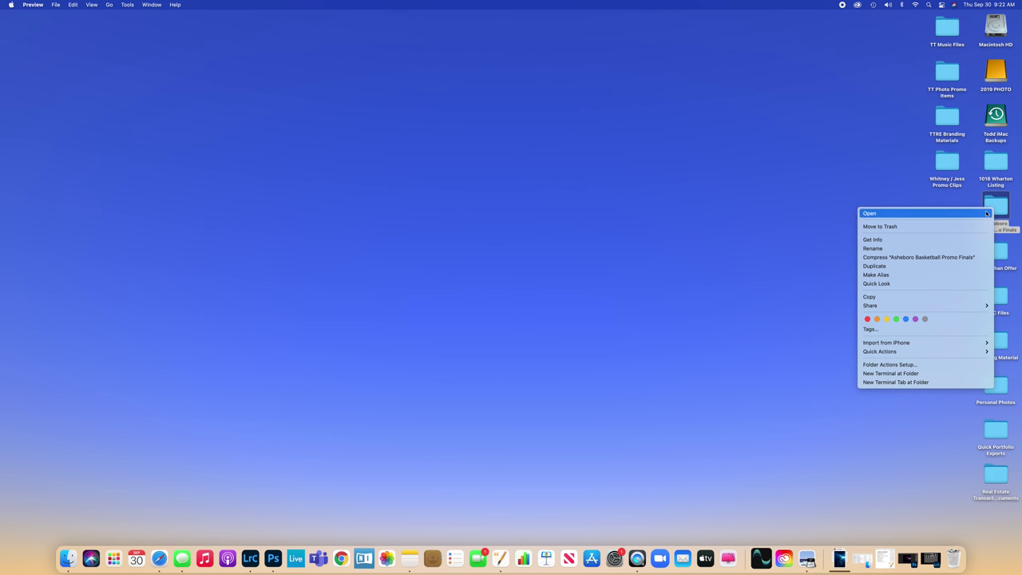
pyautogui.click(960, 257)
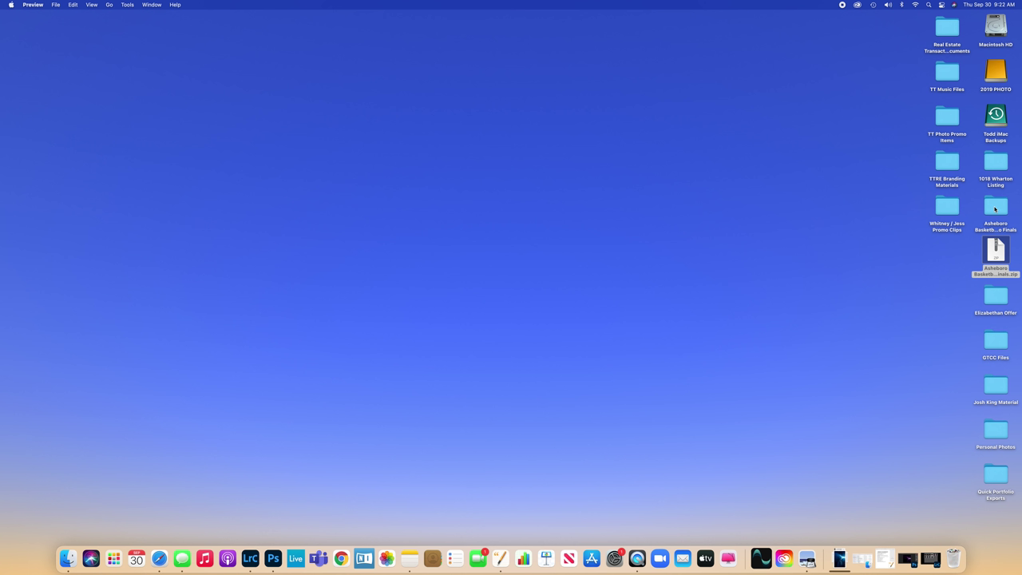
pyautogui.doubleClick(995, 210)
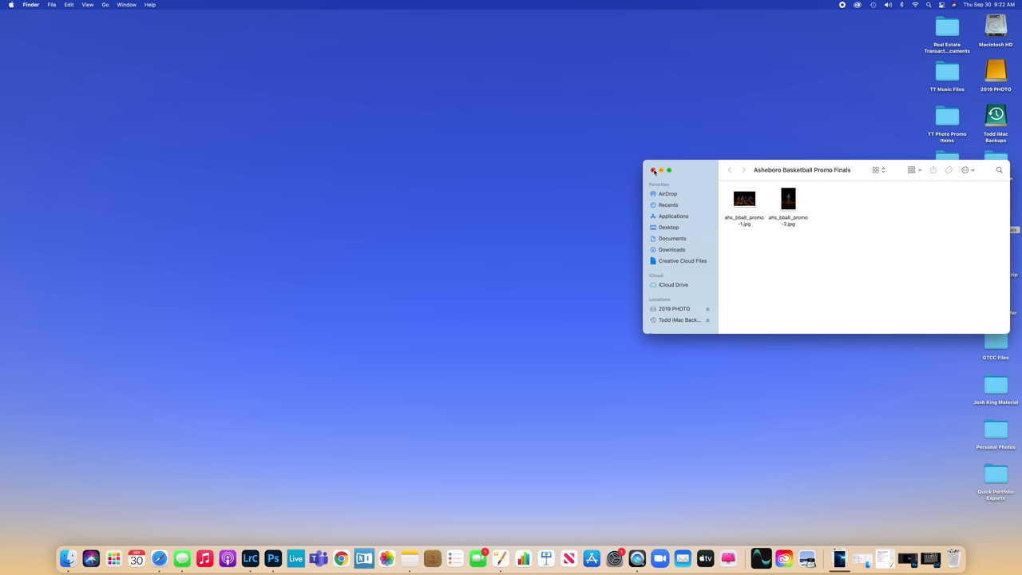
pyautogui.click(654, 171)
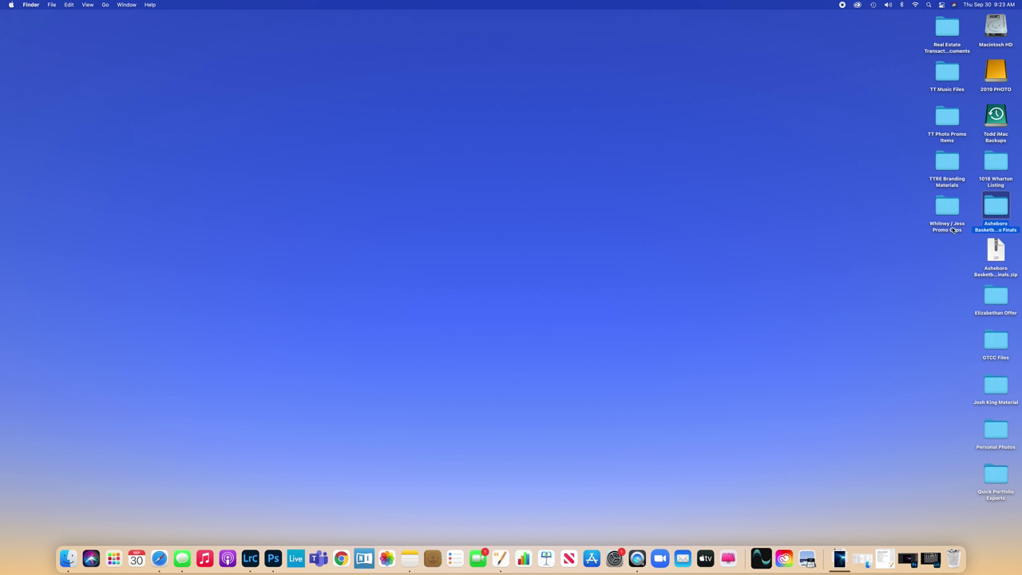